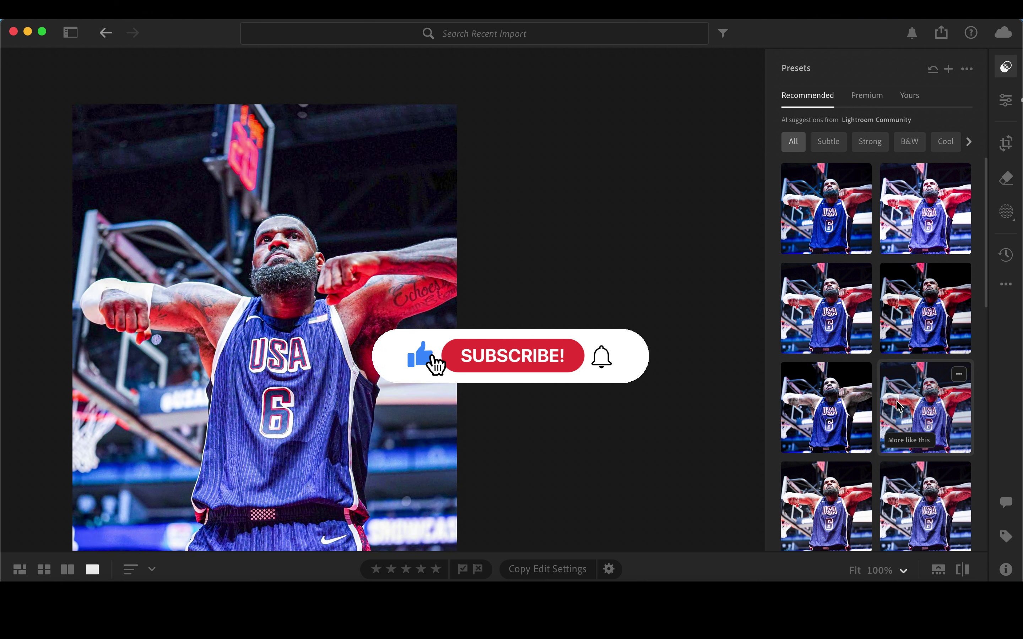
Apply a recommended Lightroom preset to the basketball photo and set its Amount to 93
{"action": "scroll", "coordinate": [899, 406], "scroll_direction": "down", "scroll_amount": 1}
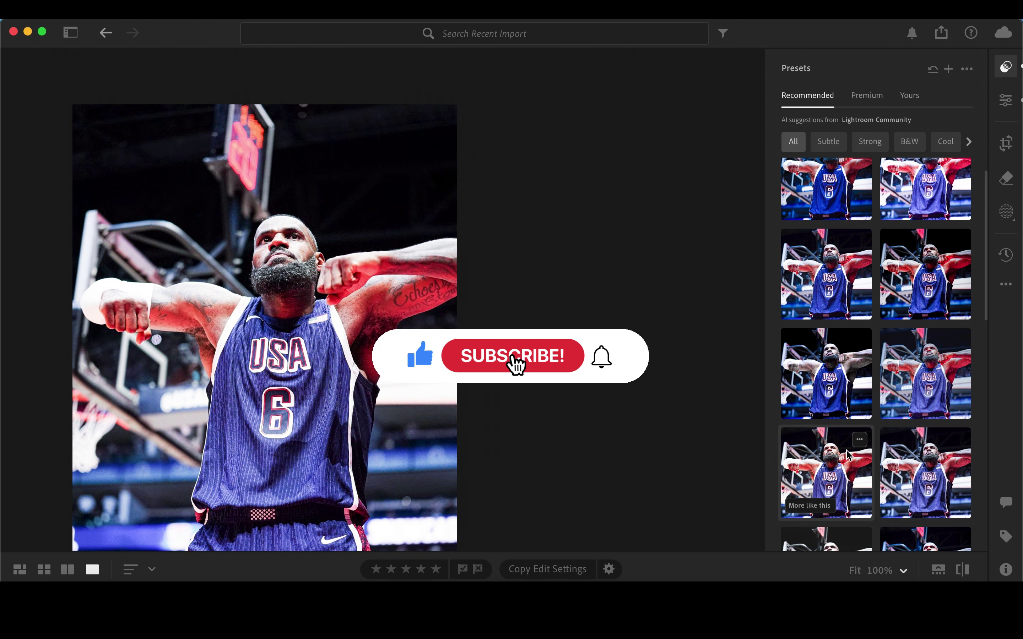
{"action": "scroll", "coordinate": [837, 461], "scroll_direction": "down", "scroll_amount": 2}
{"action": "scroll", "coordinate": [836, 461], "scroll_direction": "up", "scroll_amount": 3}
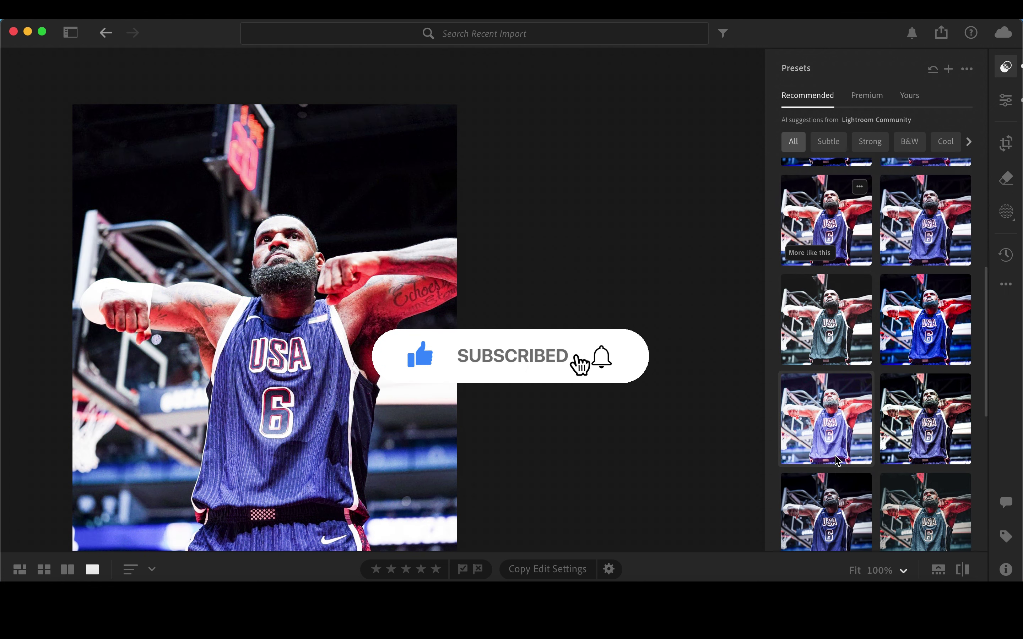
{"action": "left_click", "coordinate": [915, 409]}
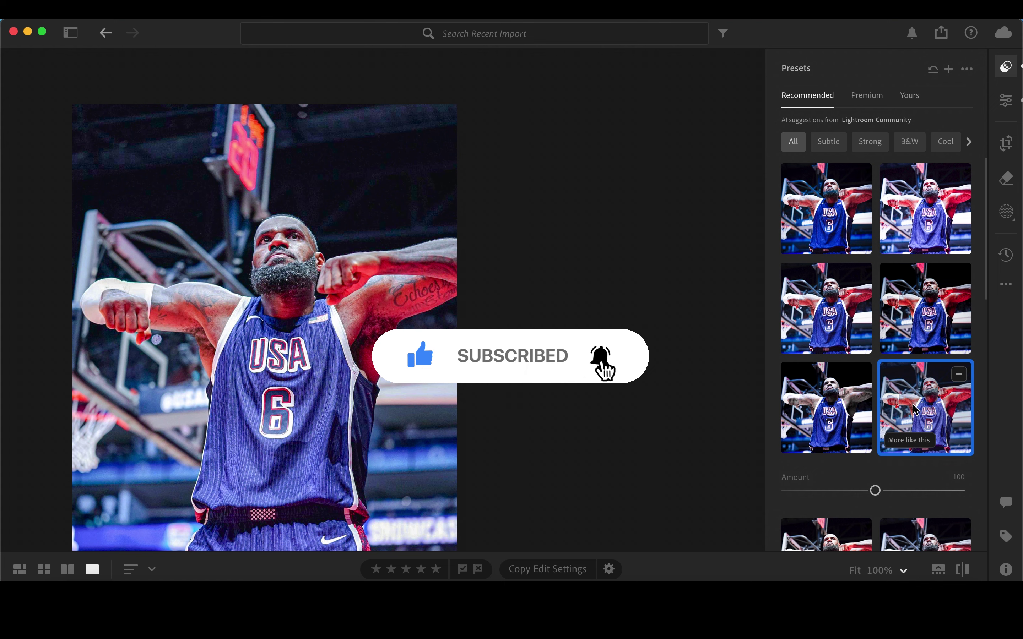
{"action": "left_click_drag", "start_coordinate": [878, 492], "coordinate": [872, 492]}
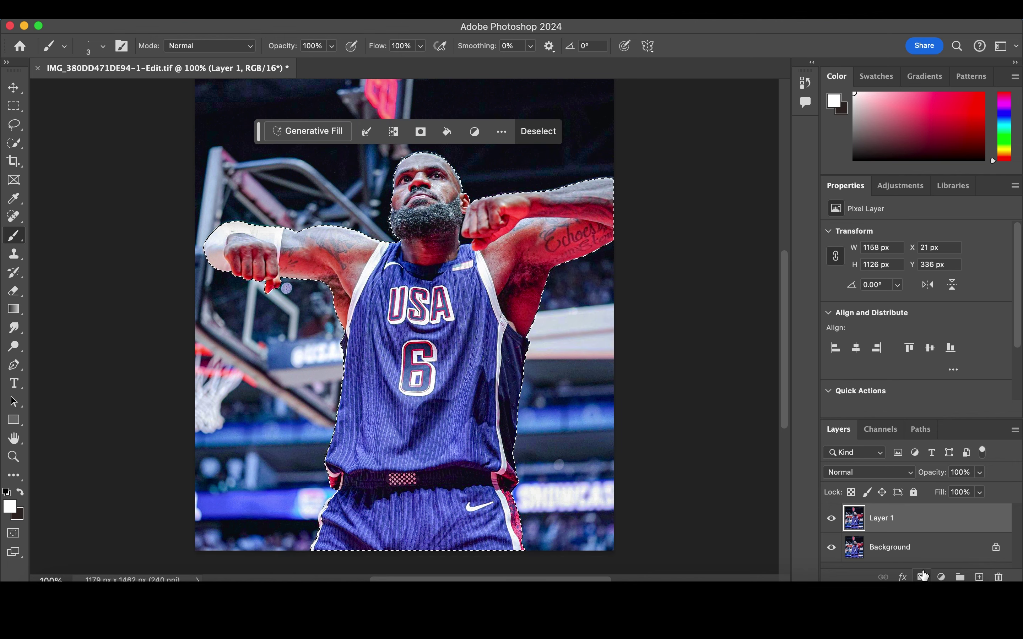
Mask Layer 1 to the selected player, then target the Background layer
{"action": "left_click", "coordinate": [922, 578]}
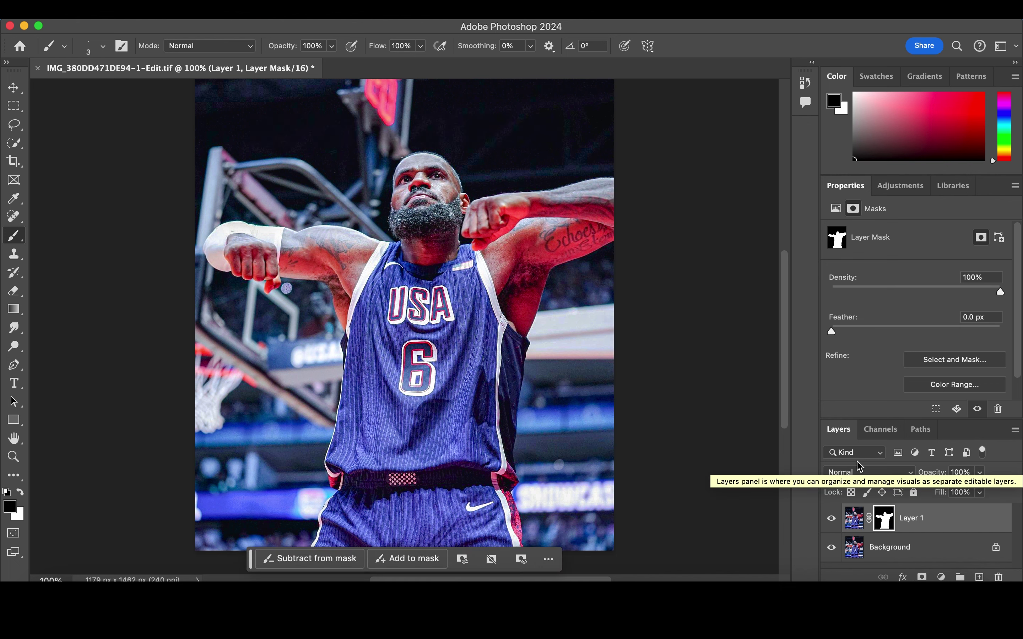
{"action": "left_click", "coordinate": [931, 549]}
{"action": "left_click", "coordinate": [941, 578]}
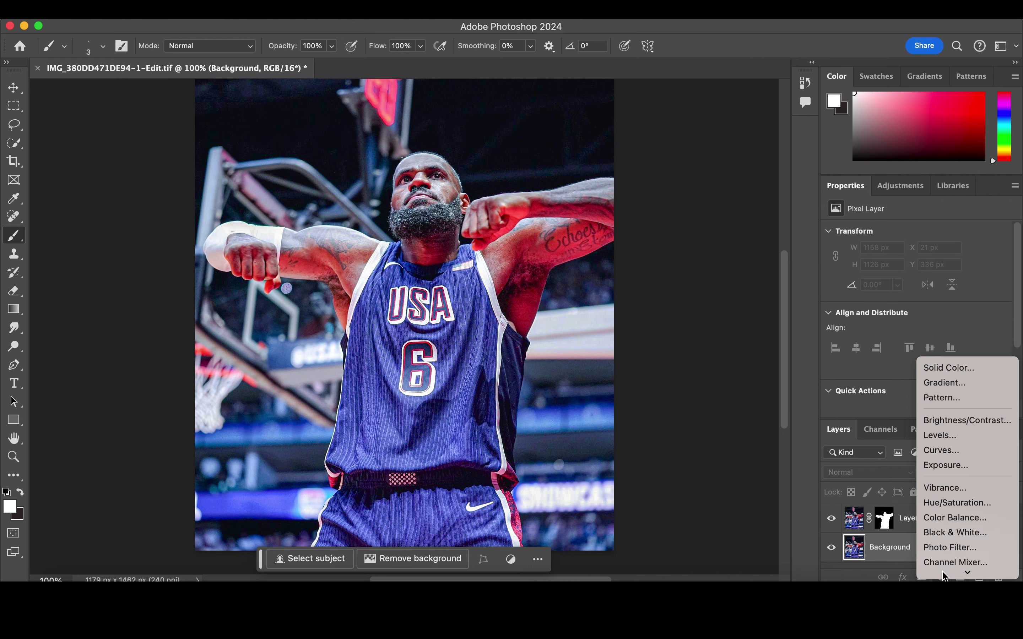
Add a white fading gradient fill layer above the Background
{"action": "left_click", "coordinate": [936, 382]}
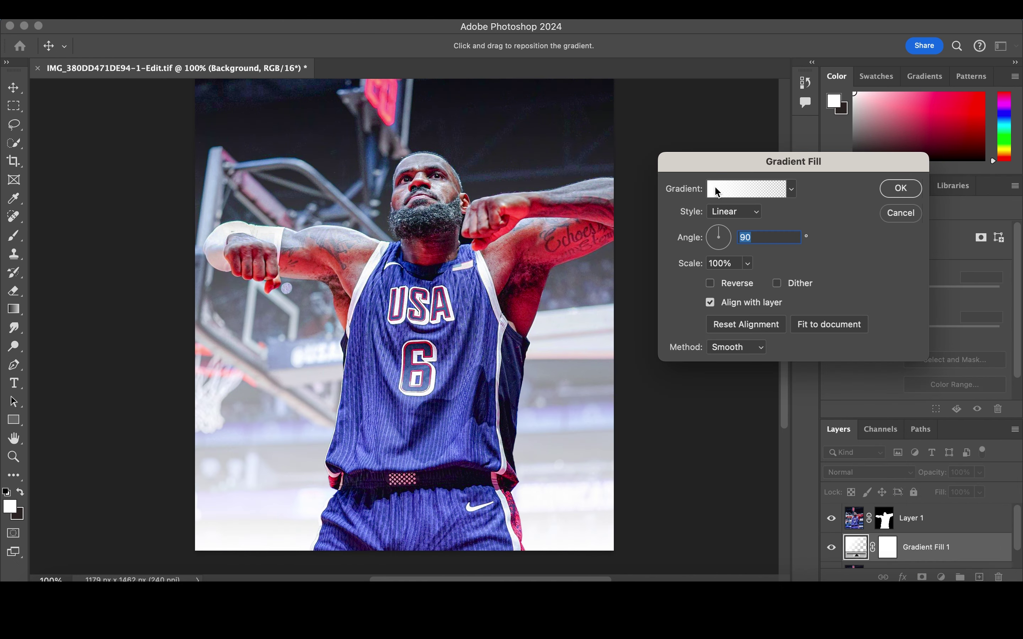
{"action": "left_click", "coordinate": [897, 195]}
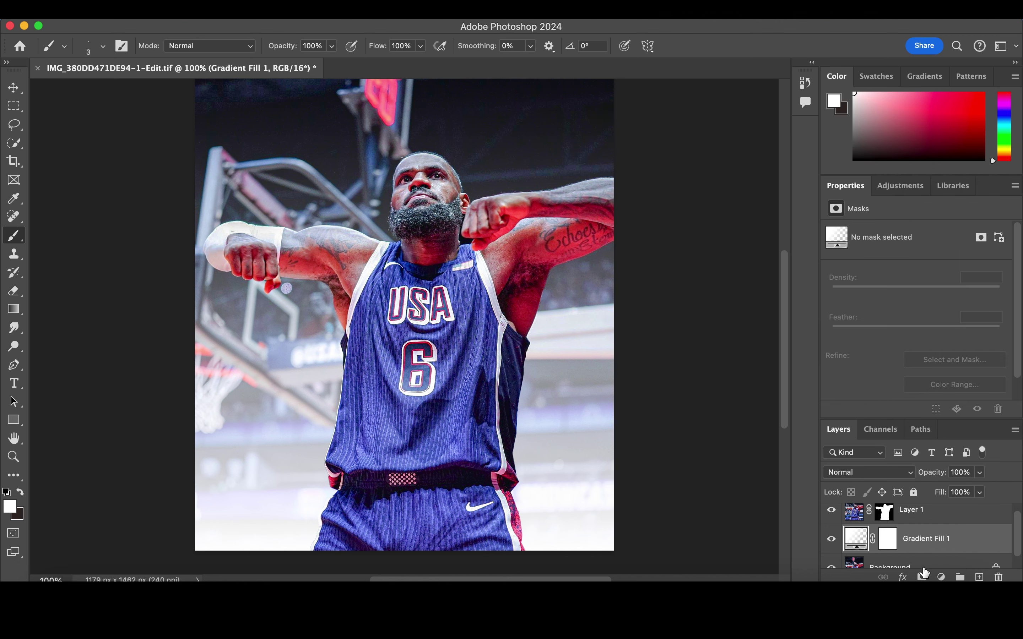
{"action": "left_click", "coordinate": [941, 577]}
Add a second gradient fill running from red c9020c to transparent
{"action": "left_click", "coordinate": [945, 383]}
{"action": "left_click", "coordinate": [723, 195]}
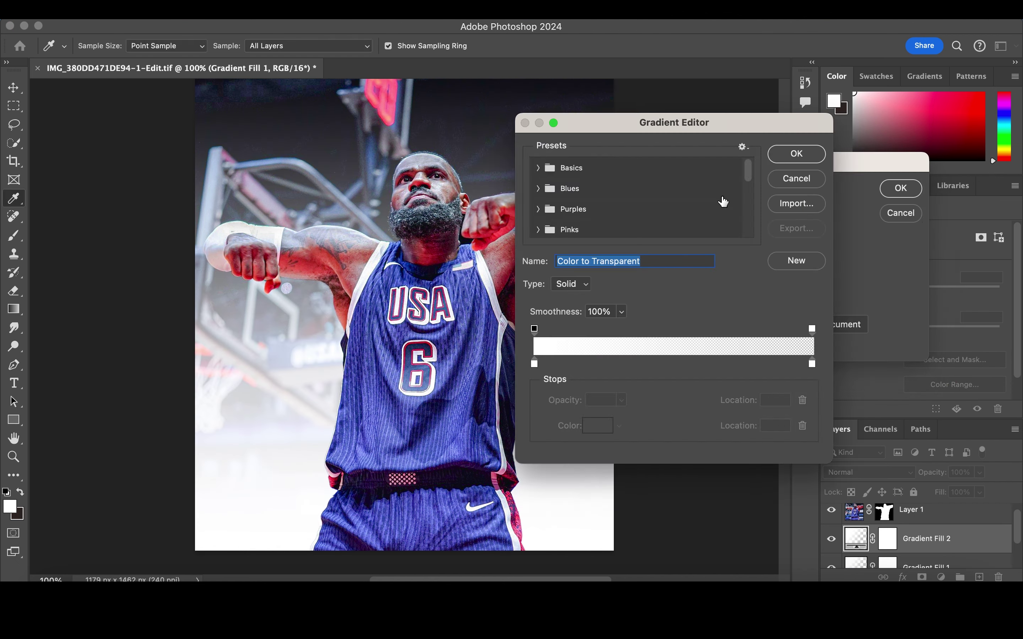
{"action": "left_click", "coordinate": [534, 364]}
{"action": "left_click", "coordinate": [594, 424]}
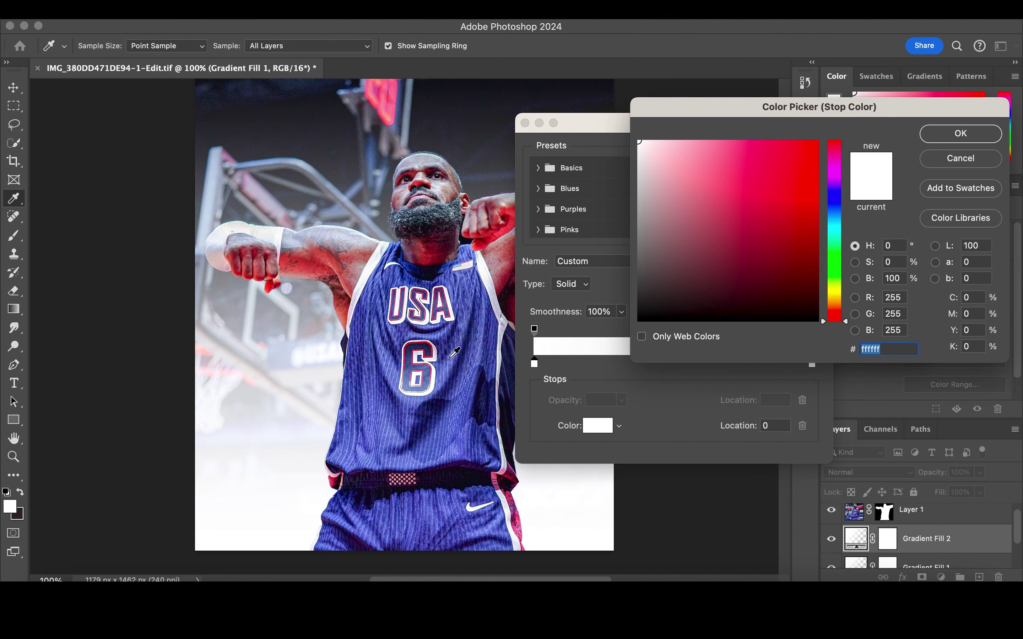
{"action": "left_click", "coordinate": [512, 489]}
{"action": "left_click", "coordinate": [817, 178]}
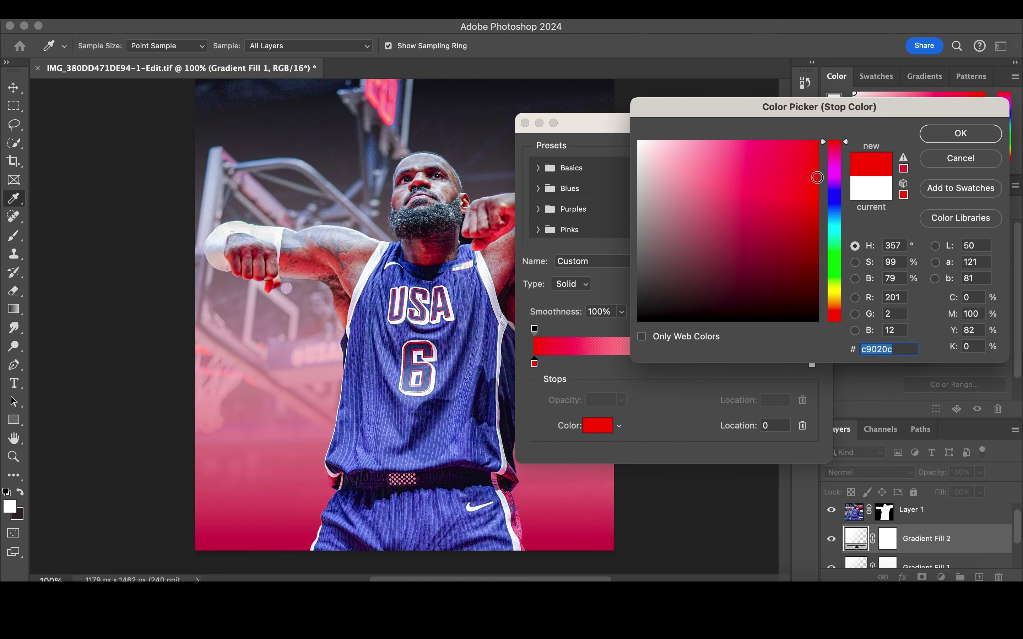
{"action": "key", "text": "Return"}
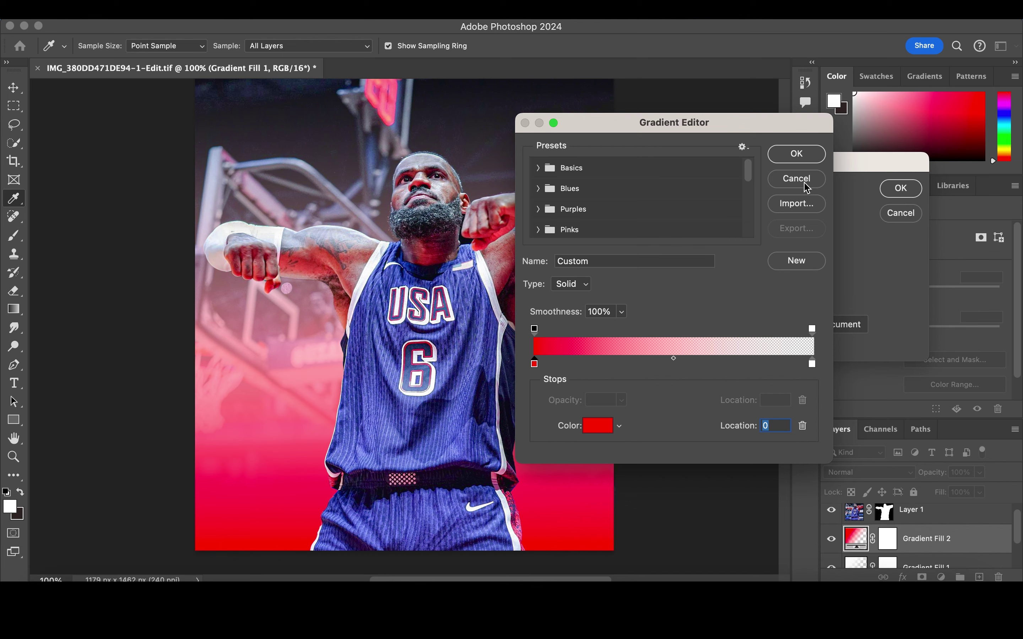
{"action": "key", "text": "Return"}
Set the red gradient fill's style to Reflected
{"action": "left_click", "coordinate": [752, 213]}
{"action": "left_click", "coordinate": [750, 258]}
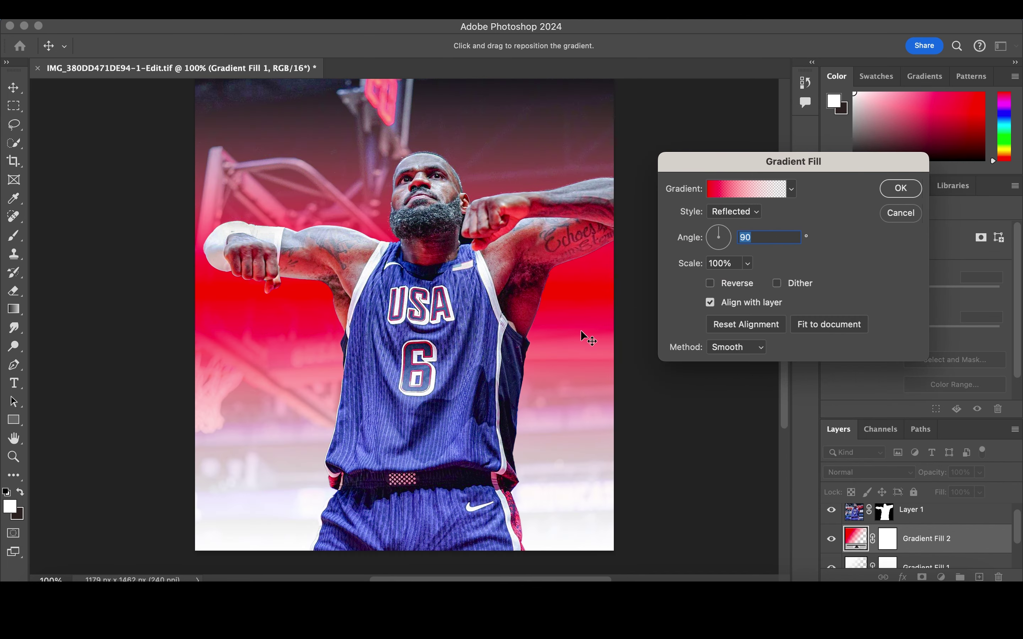
{"action": "key", "text": "Return"}
{"action": "left_click", "coordinate": [850, 473]}
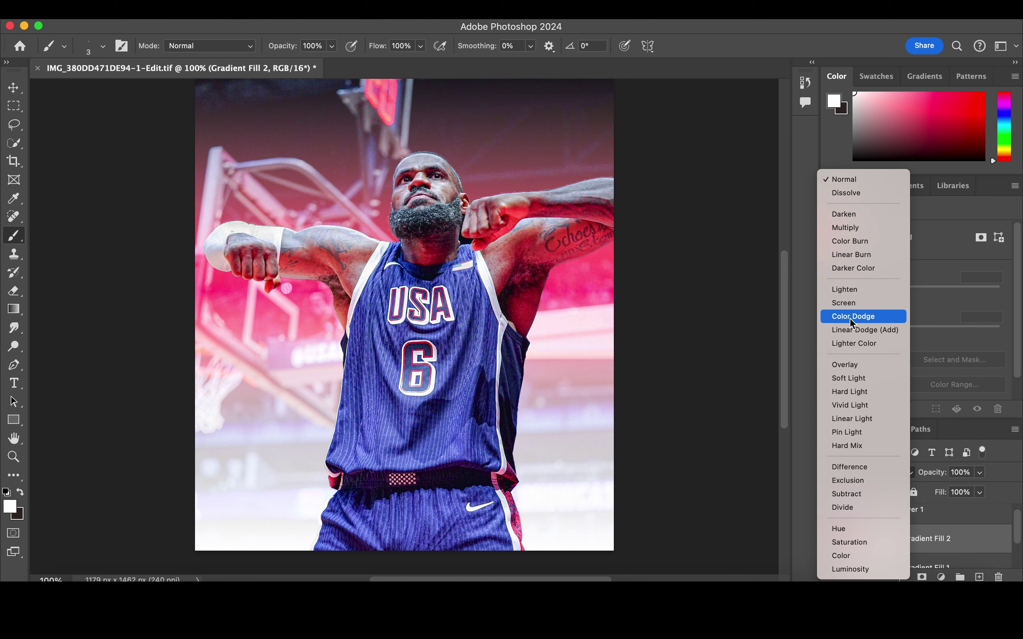
Place red Gradient Fill 2 below Gradient Fill 1 in Soft Light at 57%, rescaling both fills (red to 62%)
{"action": "left_click", "coordinate": [849, 377]}
{"action": "left_click_drag", "start_coordinate": [913, 539], "coordinate": [914, 566]}
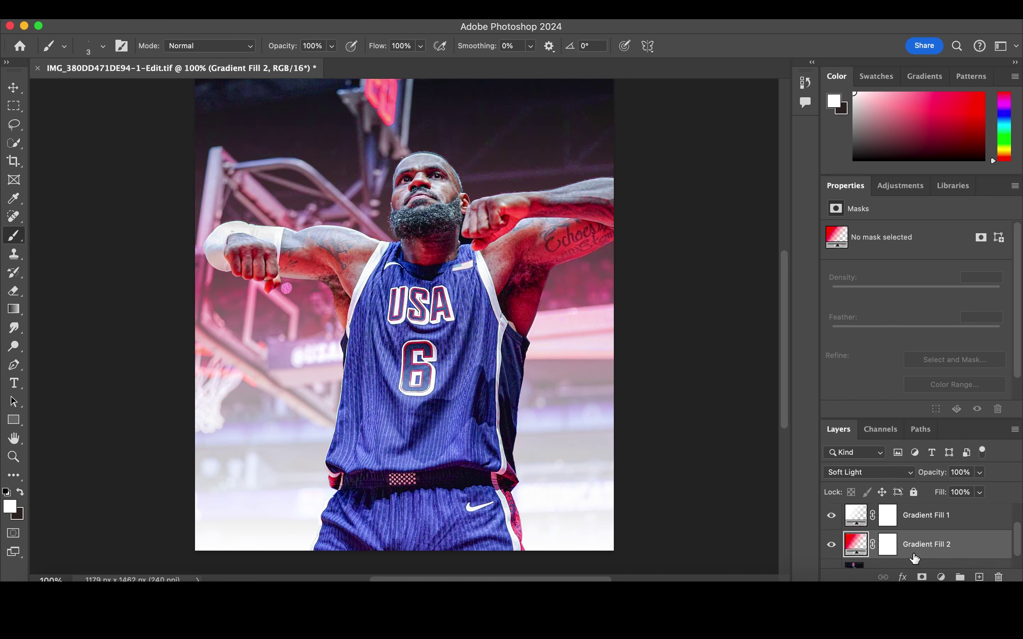
{"action": "double_click", "coordinate": [859, 528]}
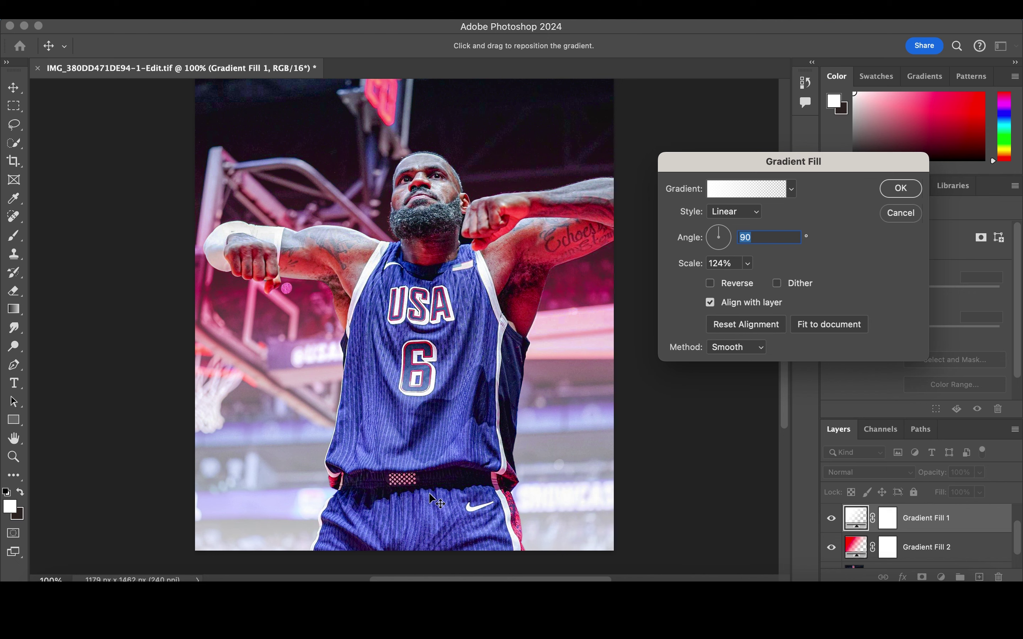
{"action": "left_click", "coordinate": [898, 187]}
{"action": "double_click", "coordinate": [852, 551]}
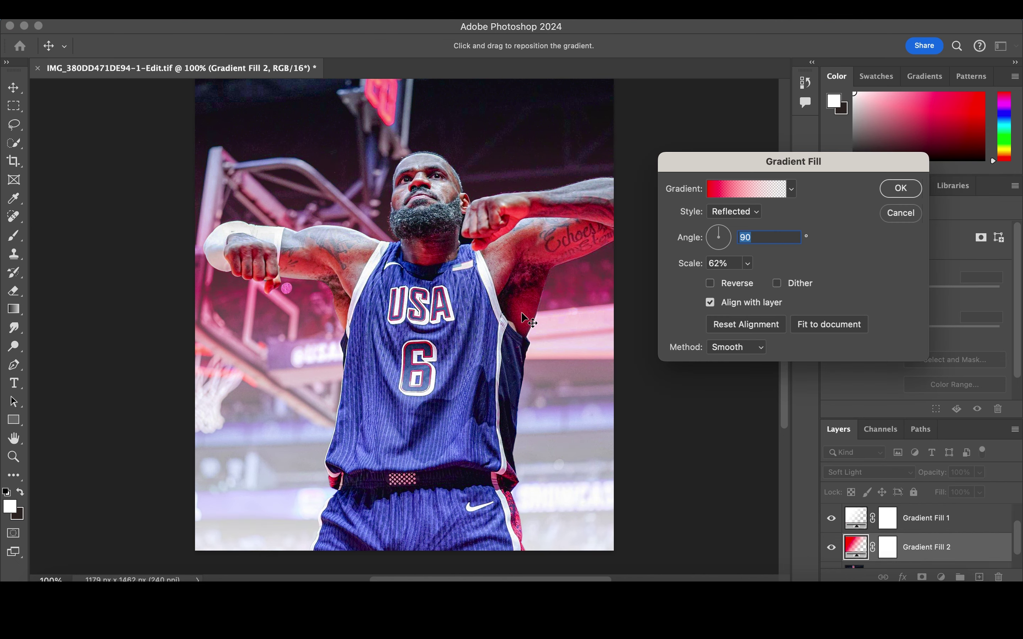
{"action": "left_click", "coordinate": [909, 194]}
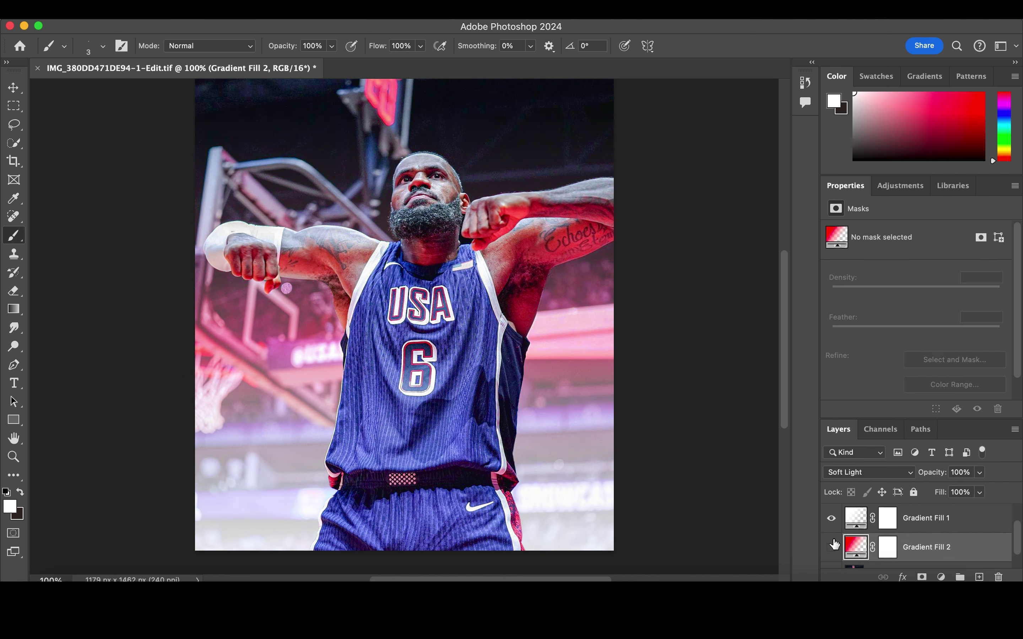
{"action": "left_click_drag", "start_coordinate": [980, 472], "coordinate": [954, 492]}
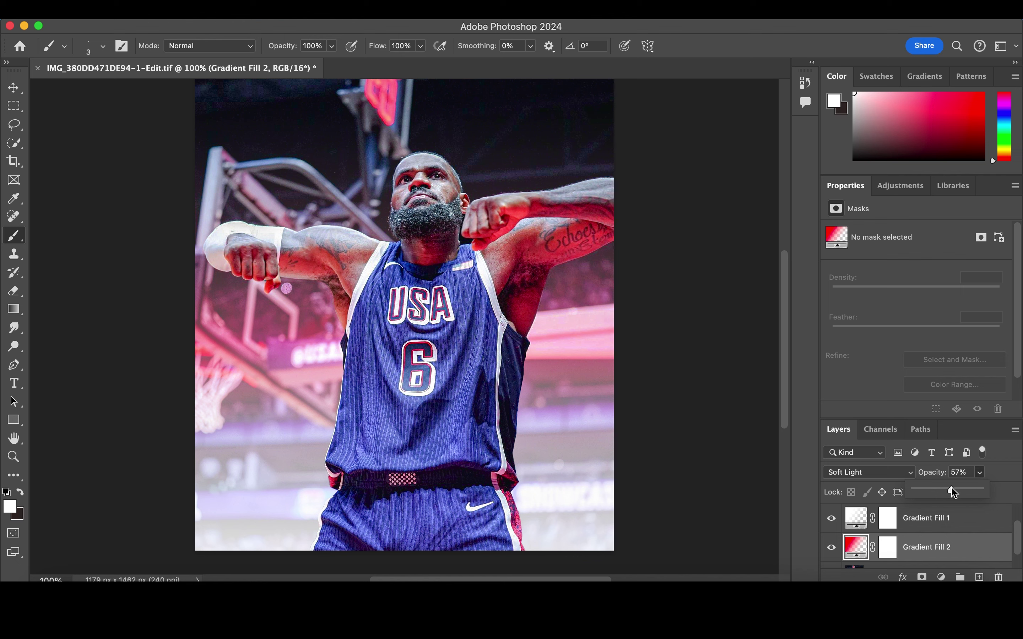
{"action": "left_click", "coordinate": [951, 518]}
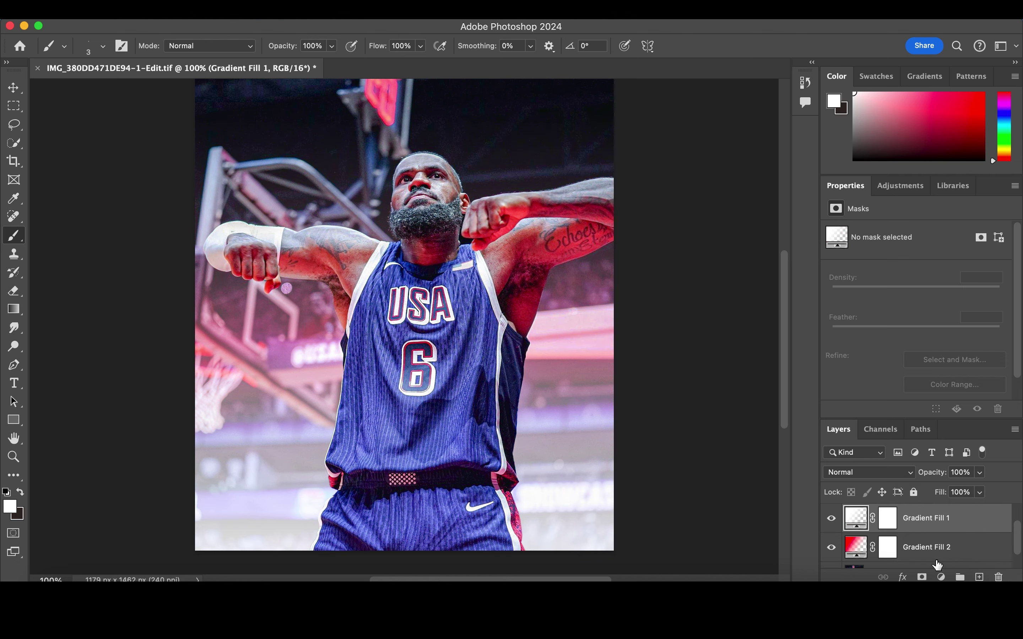
{"action": "scroll", "coordinate": [747, 440], "scroll_direction": "down", "scroll_amount": 2}
Add a third gradient fill layer with a dark blue left colour stop
{"action": "left_click", "coordinate": [941, 577]}
{"action": "left_click", "coordinate": [958, 388]}
{"action": "left_click", "coordinate": [735, 198]}
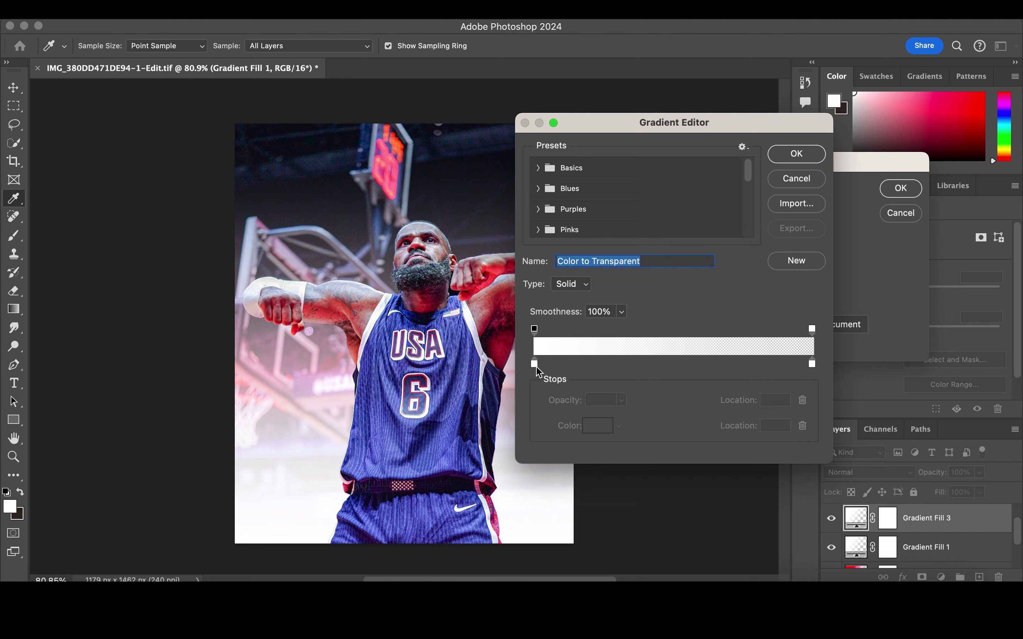
{"action": "double_click", "coordinate": [534, 364]}
{"action": "left_click", "coordinate": [701, 176]}
{"action": "left_click", "coordinate": [772, 247]}
{"action": "left_click", "coordinate": [930, 132]}
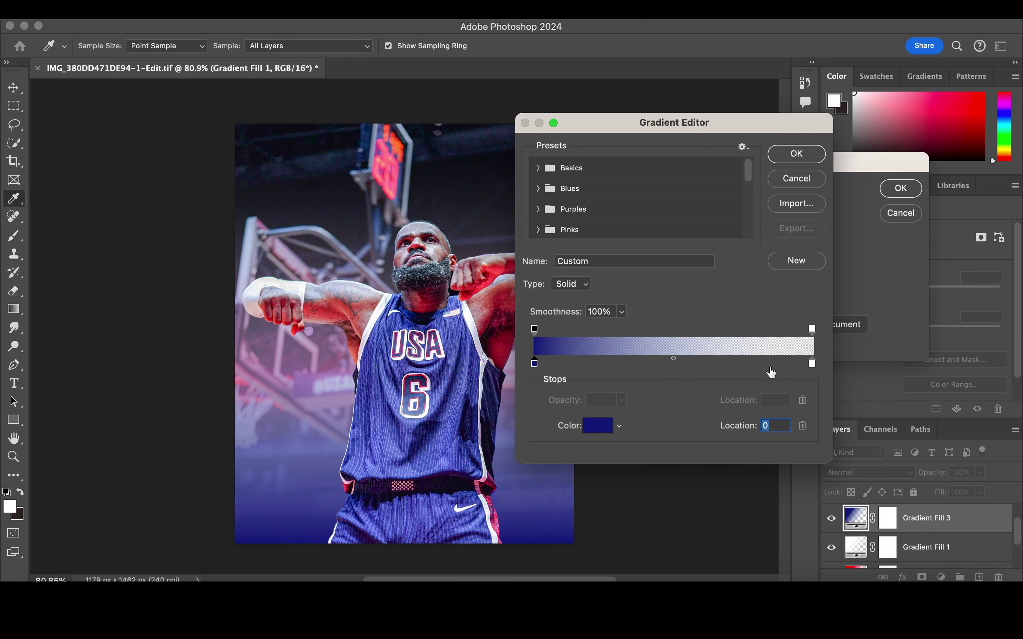
Set the right stop to dark blue 3c346f and reverse the gradient
{"action": "left_click", "coordinate": [813, 365]}
{"action": "left_click", "coordinate": [605, 427]}
{"action": "left_click", "coordinate": [479, 420]}
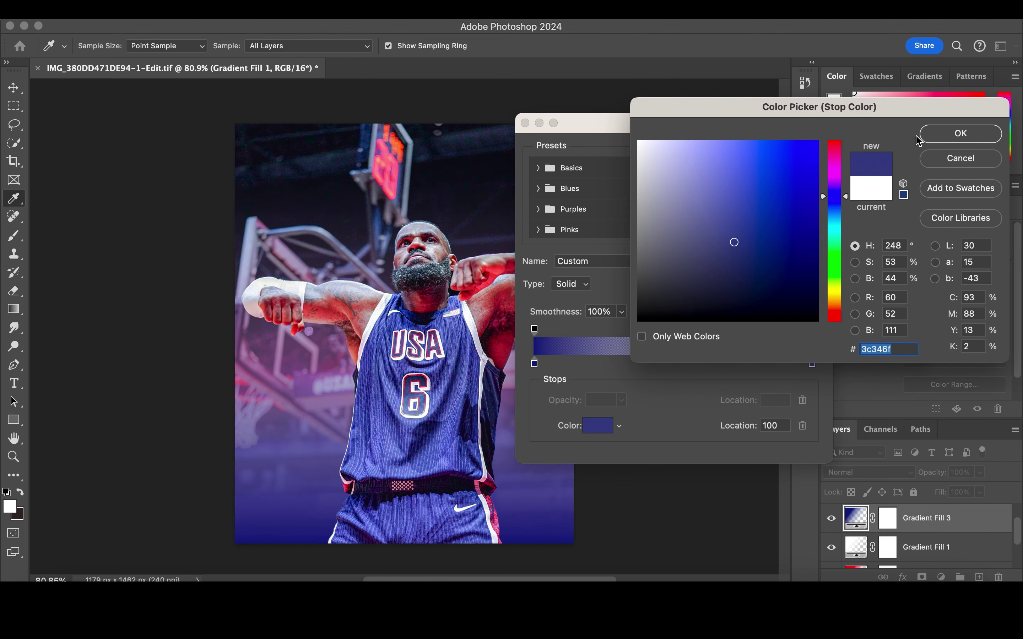
{"action": "left_click", "coordinate": [930, 134]}
{"action": "left_click", "coordinate": [794, 146]}
{"action": "left_click", "coordinate": [710, 283]}
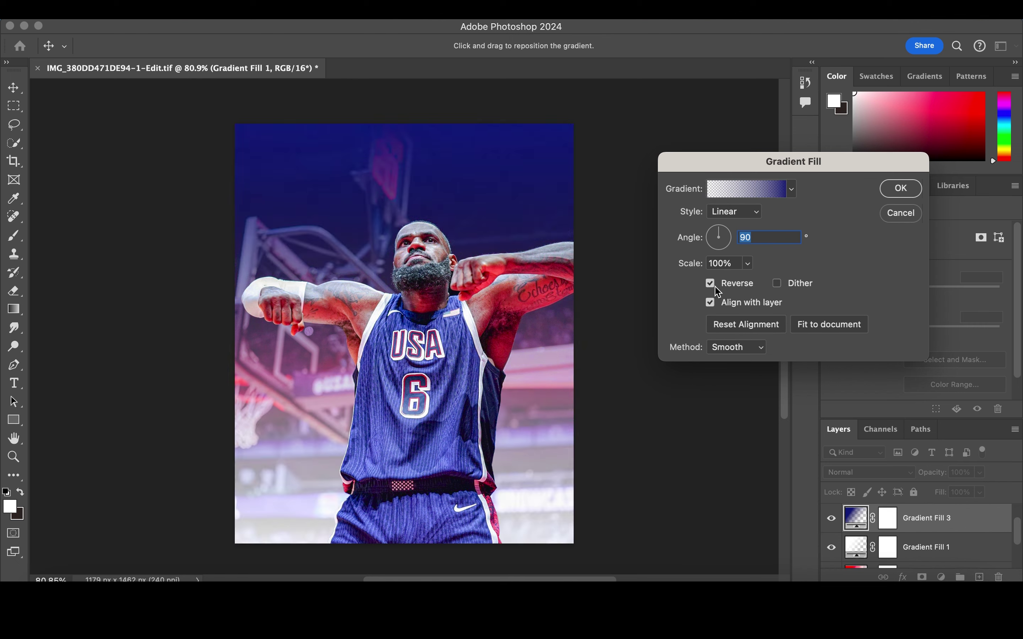
{"action": "left_click", "coordinate": [900, 188]}
Blend Gradient Fill 3 in Soft Light, then hide it and select Gradient Fill 1
{"action": "left_click", "coordinate": [869, 472]}
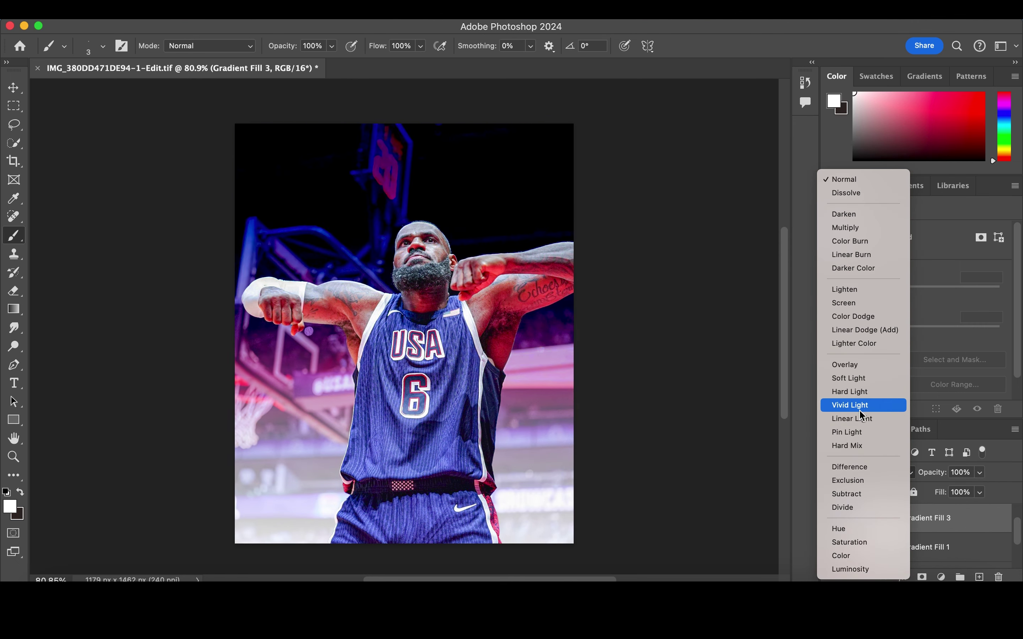
{"action": "left_click", "coordinate": [859, 380]}
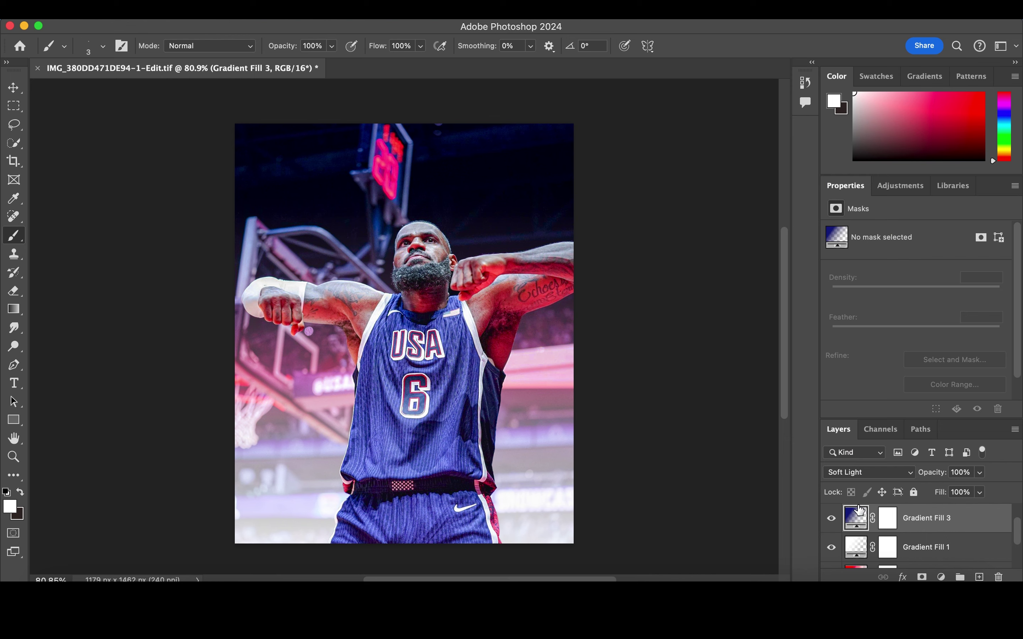
{"action": "left_click", "coordinate": [832, 518]}
{"action": "left_click", "coordinate": [858, 546]}
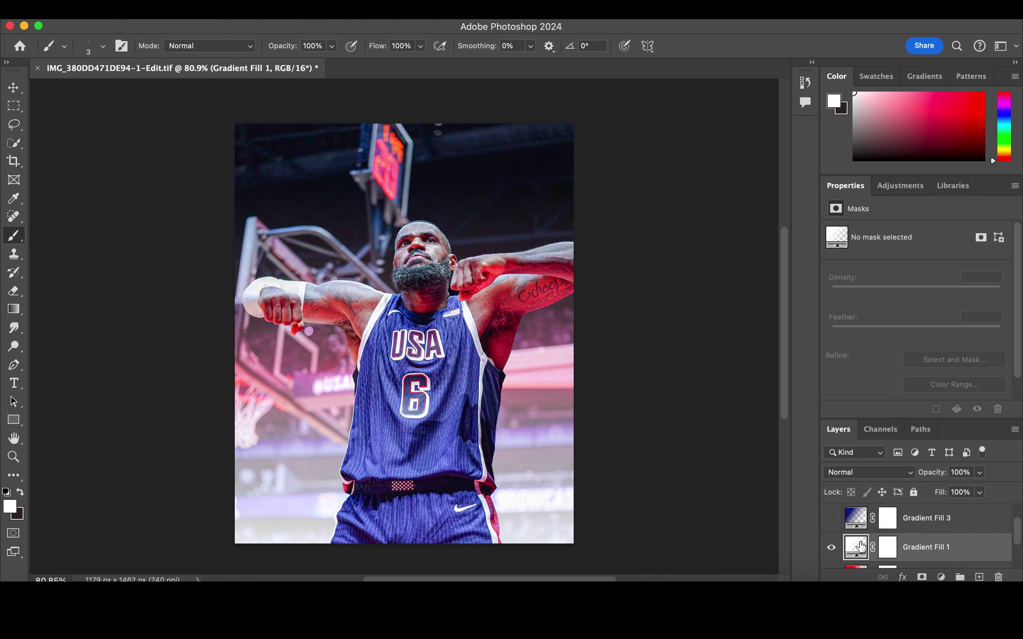
Duplicate Gradient Fill 1, reverse the copy's gradient, and blend it in Overlay
{"action": "key", "text": "ctrl+j"}
{"action": "double_click", "coordinate": [852, 549]}
{"action": "left_click", "coordinate": [712, 285]}
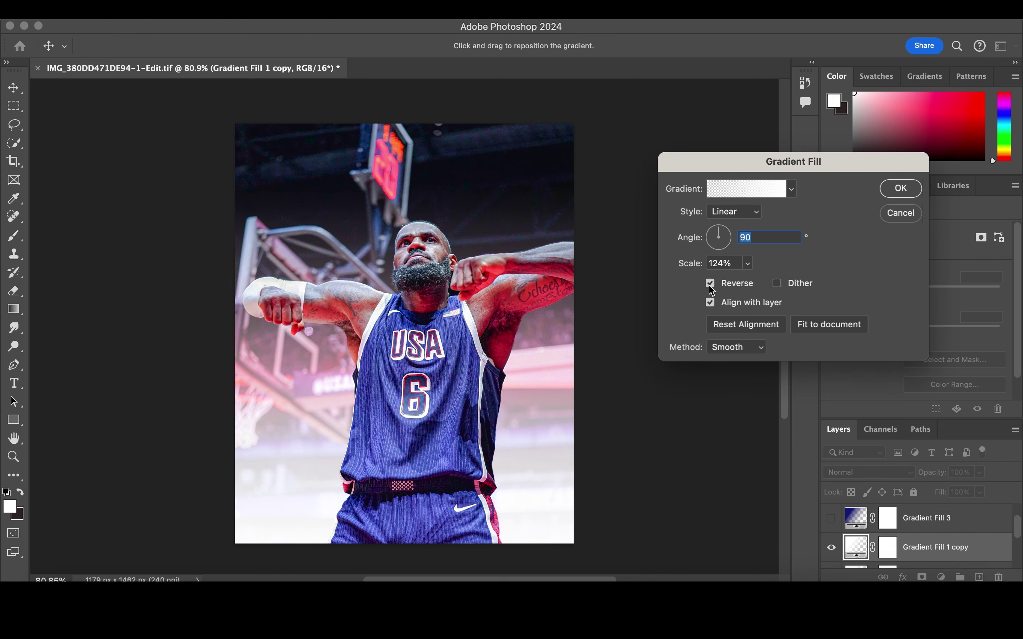
{"action": "left_click", "coordinate": [896, 193]}
{"action": "left_click", "coordinate": [869, 473]}
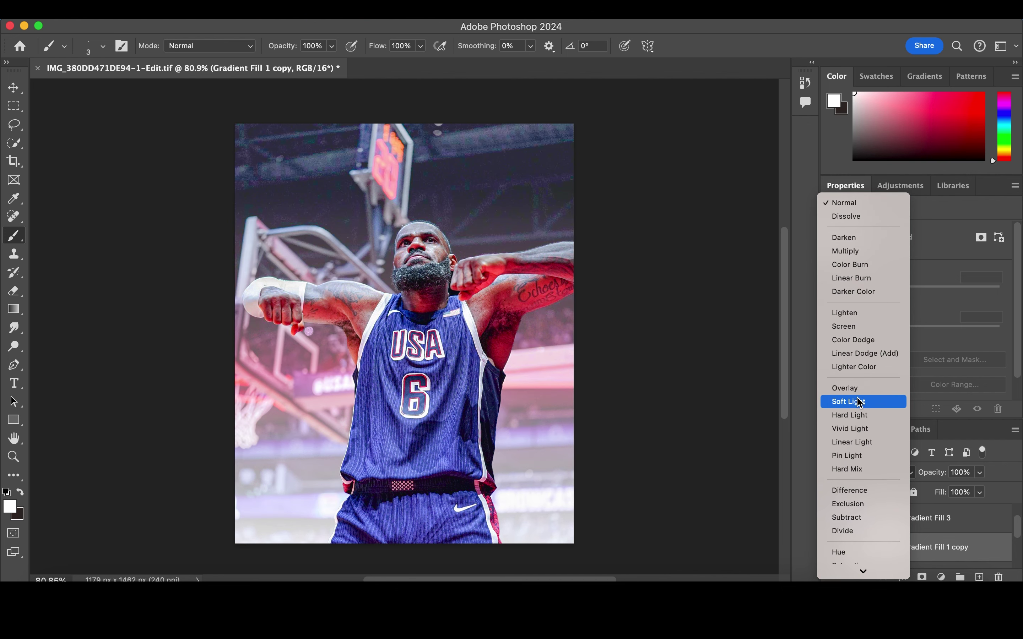
{"action": "left_click", "coordinate": [852, 389]}
Hide the Gradient Fill 1 copy and show Gradient Fill 3 at 68% opacity
{"action": "left_click", "coordinate": [831, 547]}
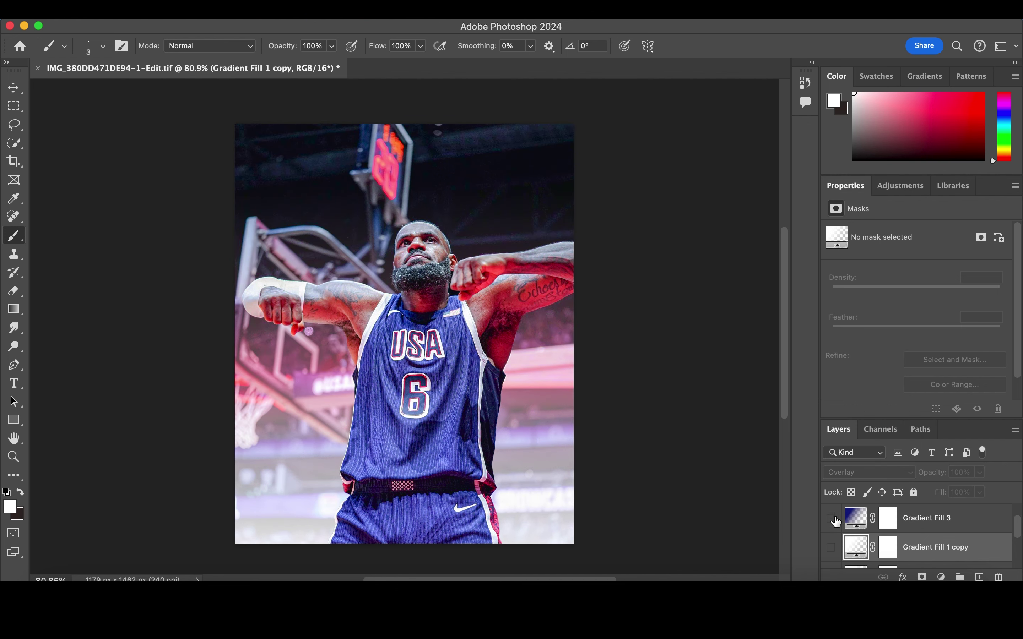
{"action": "left_click", "coordinate": [832, 518]}
{"action": "left_click", "coordinate": [832, 547]}
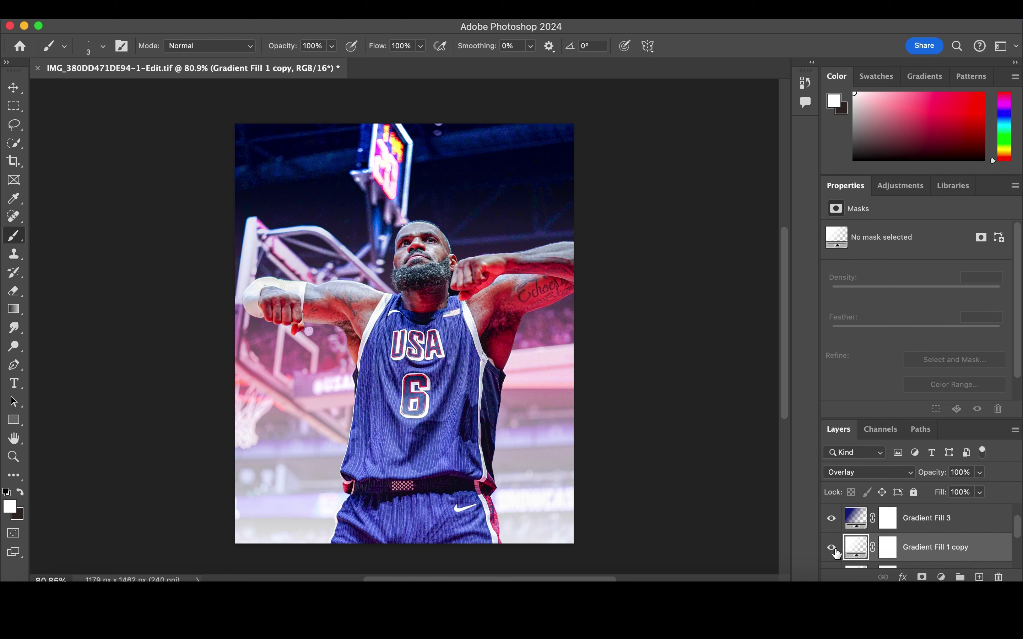
{"action": "left_click", "coordinate": [832, 548]}
{"action": "left_click", "coordinate": [858, 523]}
{"action": "left_click_drag", "start_coordinate": [980, 472], "coordinate": [960, 493]}
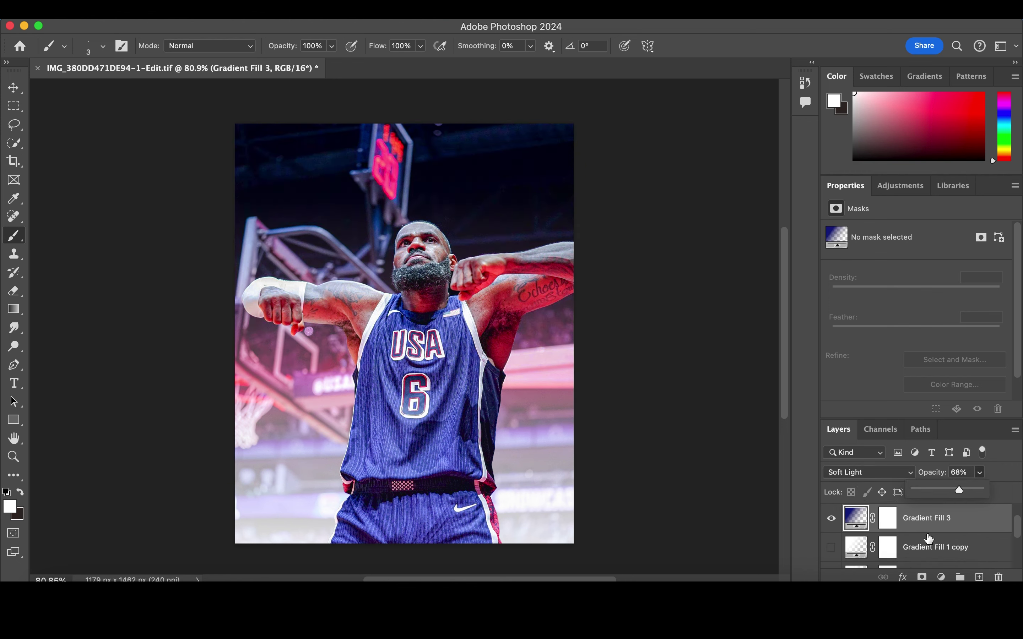
{"action": "scroll", "coordinate": [929, 539], "scroll_direction": "up", "scroll_amount": 2}
{"action": "left_click", "coordinate": [941, 577]}
Add a Levels adjustment layer, testing the shadow and midtone sliders without keeping changes
{"action": "left_click", "coordinate": [945, 435]}
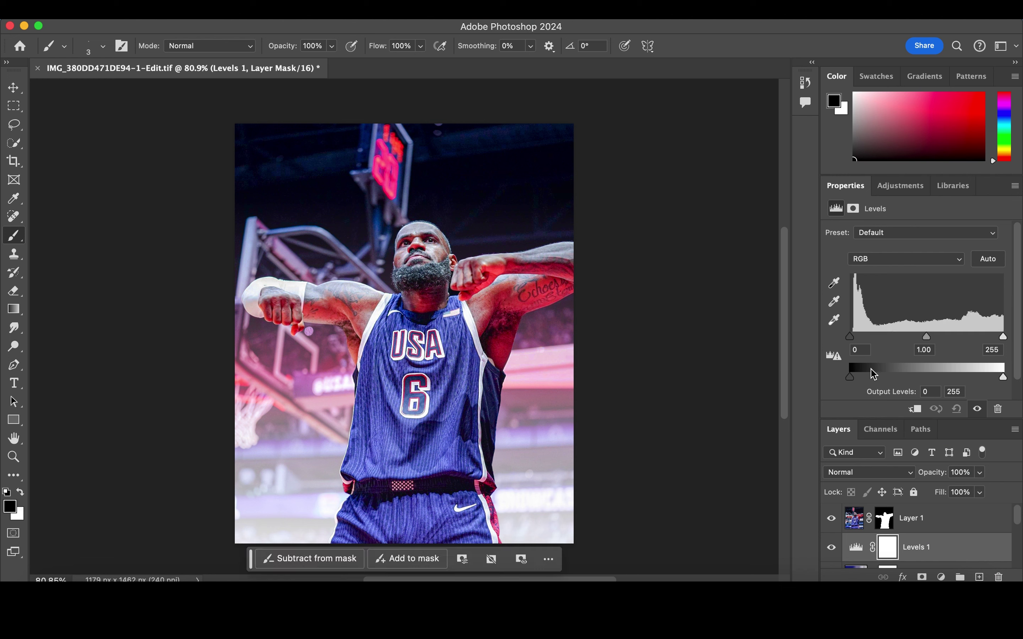
{"action": "left_click_drag", "start_coordinate": [852, 343], "coordinate": [852, 341]}
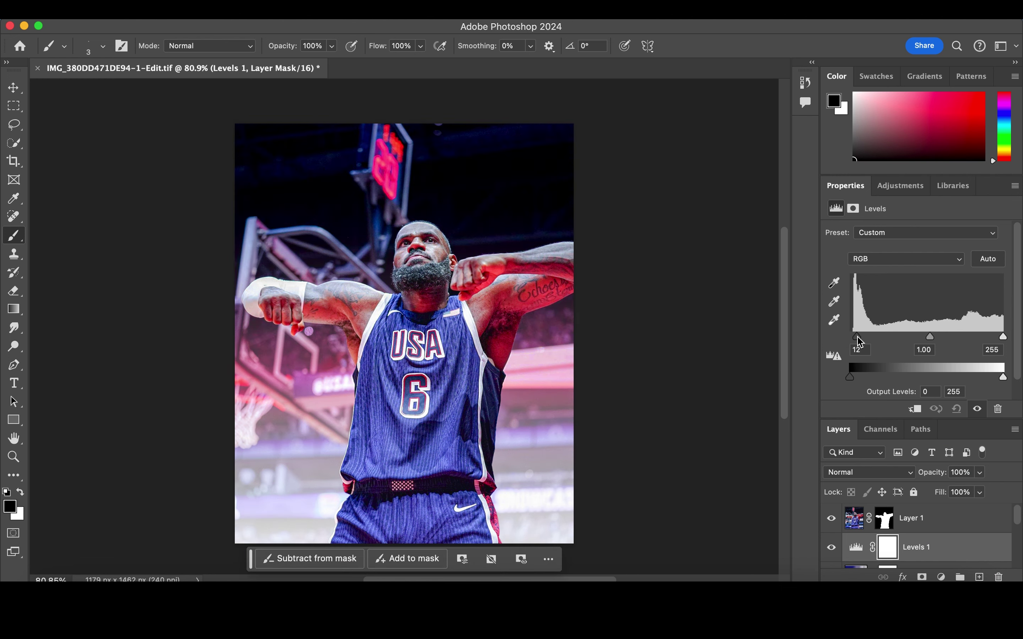
{"action": "left_click_drag", "start_coordinate": [928, 338], "coordinate": [929, 342]}
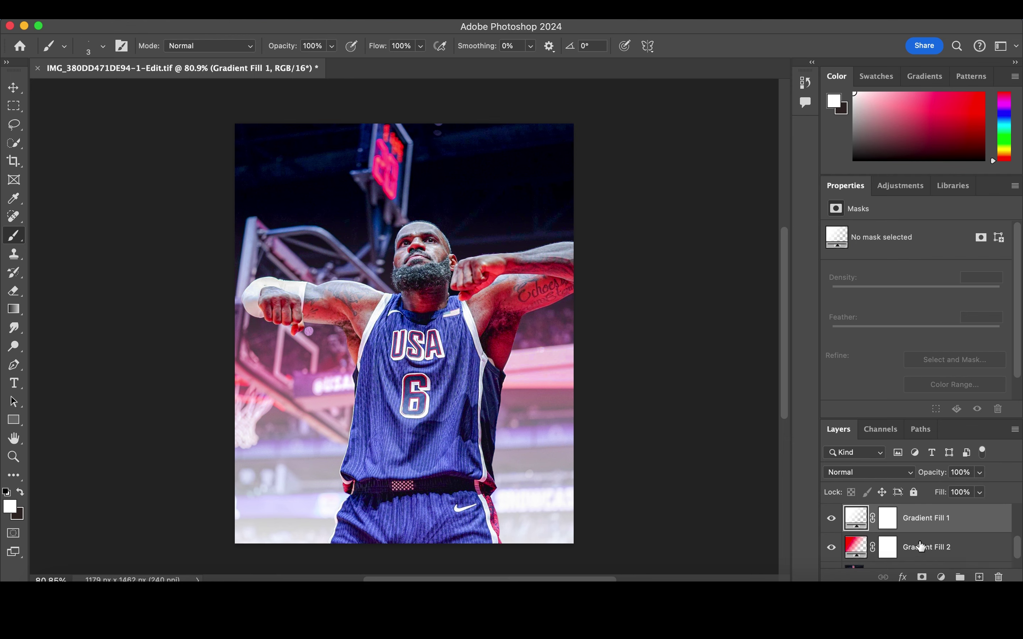
Try Overlay on Gradient Fill 1, then switch it to Screen blending and target Layer 1's mask
{"action": "left_click", "coordinate": [889, 477]}
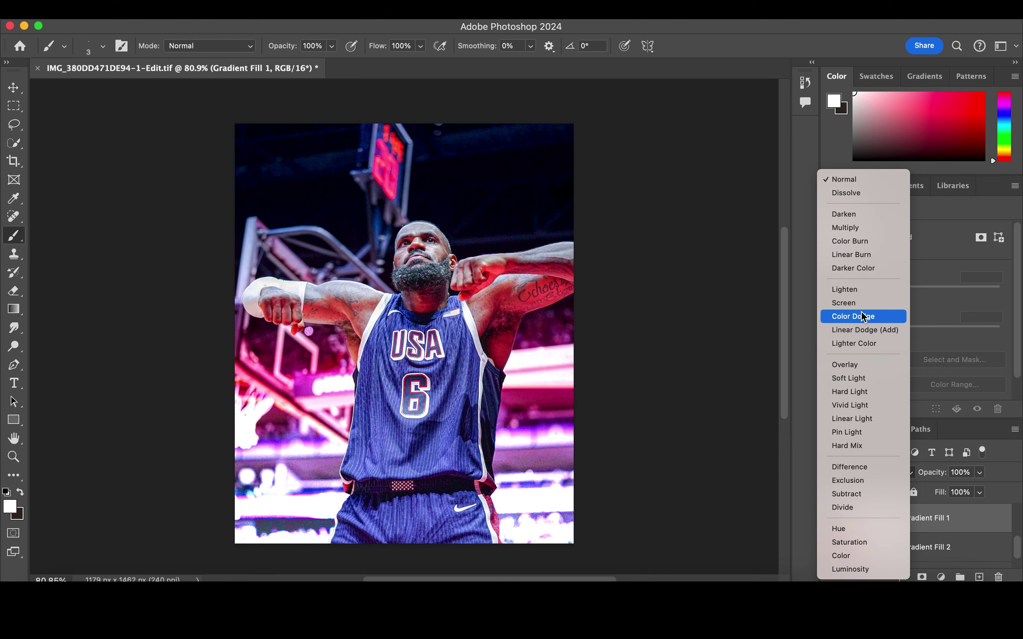
{"action": "left_click", "coordinate": [804, 381]}
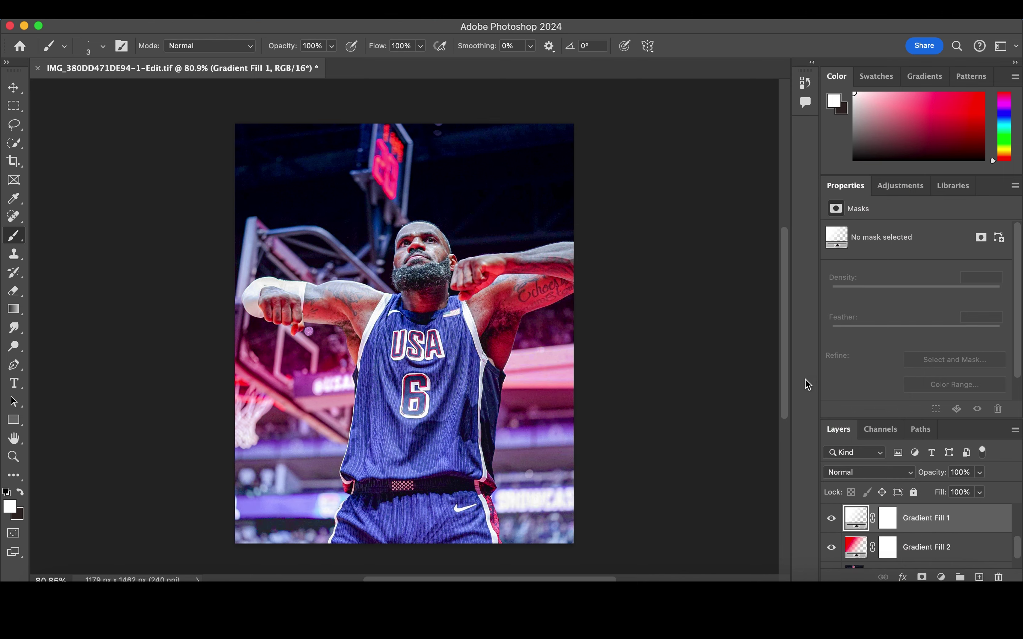
{"action": "left_click", "coordinate": [855, 476]}
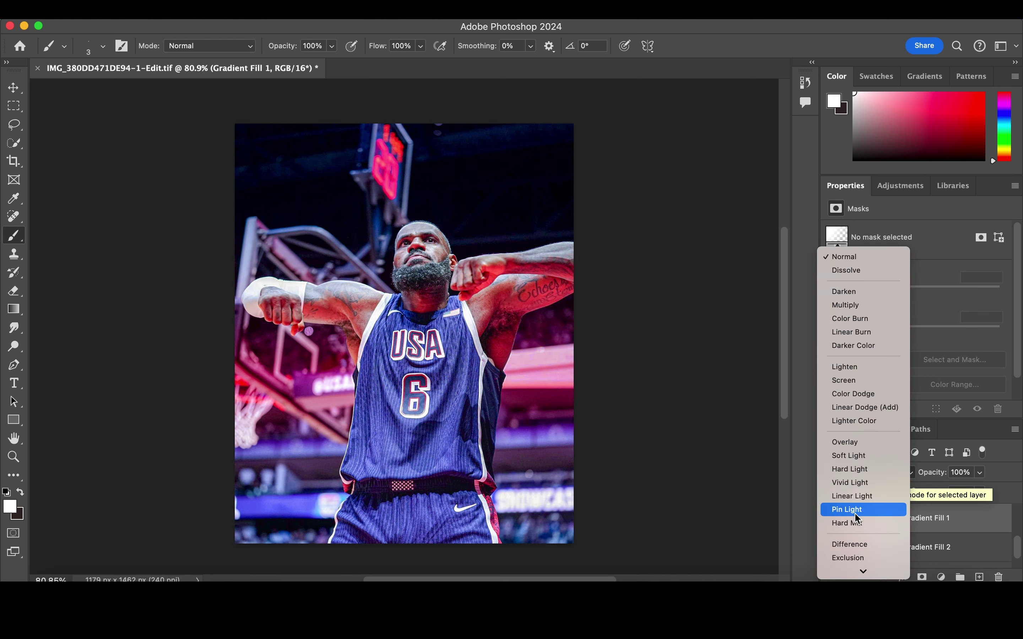
{"action": "left_click", "coordinate": [854, 365]}
{"action": "left_click", "coordinate": [832, 519]}
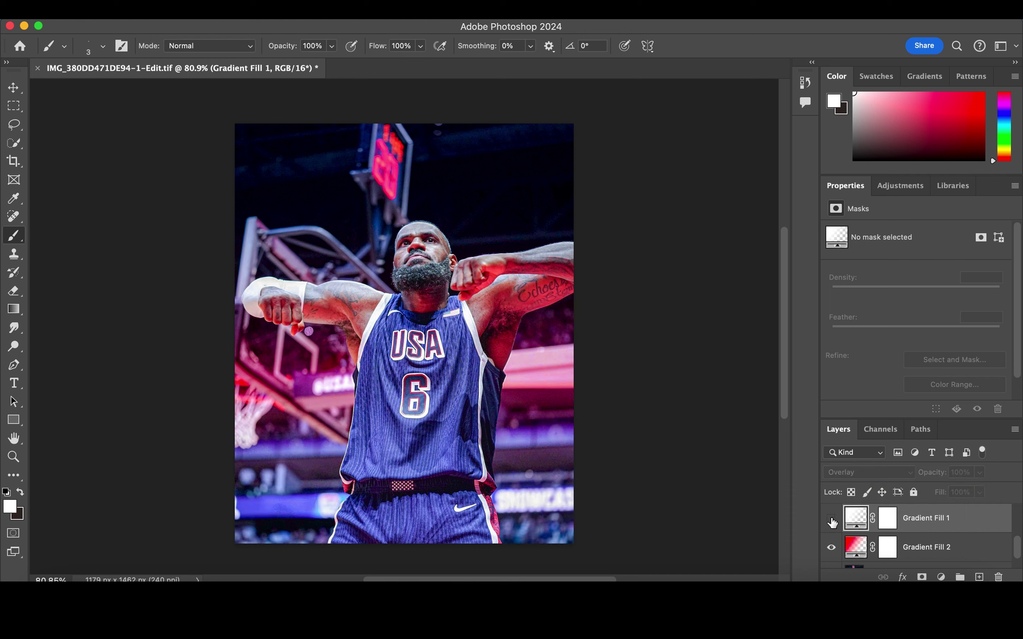
{"action": "left_click", "coordinate": [832, 519]}
{"action": "left_click", "coordinate": [867, 473]}
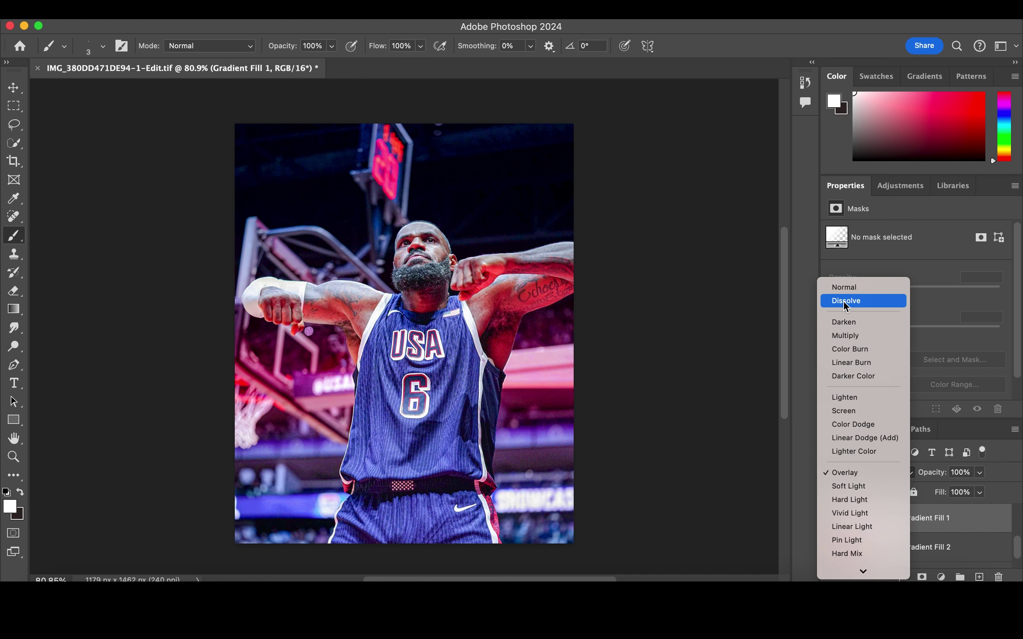
{"action": "left_click", "coordinate": [852, 414]}
{"action": "scroll", "coordinate": [875, 525], "scroll_direction": "up", "scroll_amount": 2}
{"action": "scroll", "coordinate": [875, 525], "scroll_direction": "up", "scroll_amount": 1}
{"action": "left_click", "coordinate": [883, 519]}
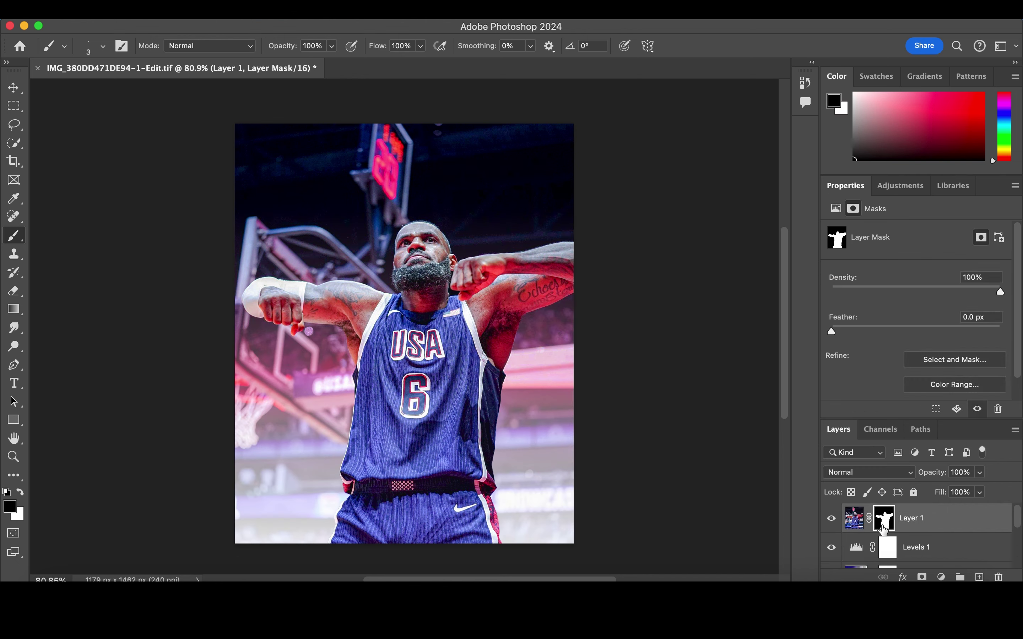
Give Layer 1 an Overlay-mode Outer Glow at 10 px size
{"action": "left_click", "coordinate": [903, 577]}
{"action": "left_click", "coordinate": [816, 447]}
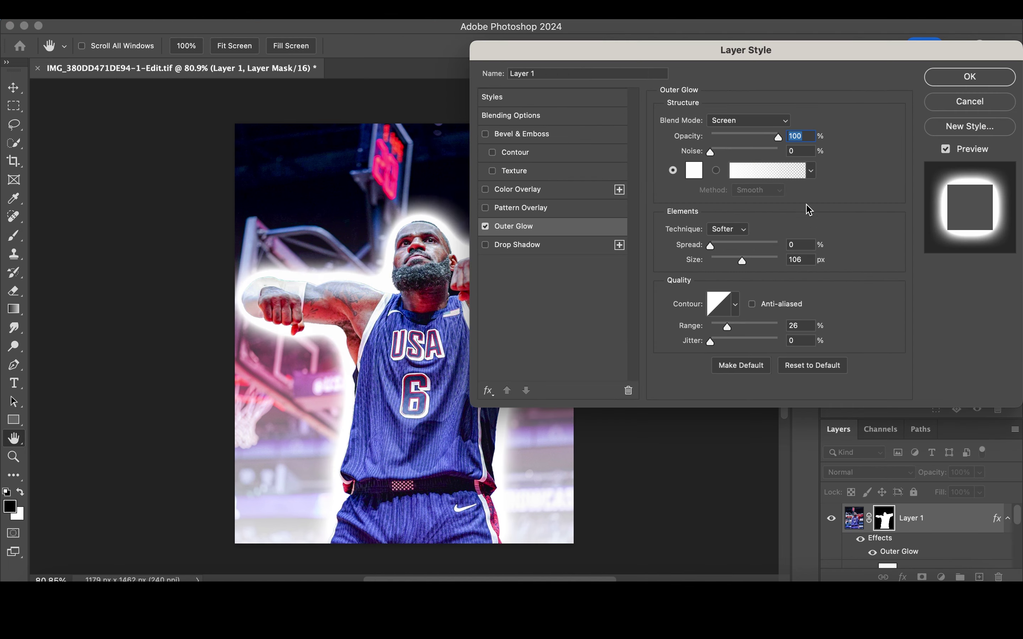
{"action": "left_click", "coordinate": [749, 122]}
{"action": "left_click", "coordinate": [761, 182]}
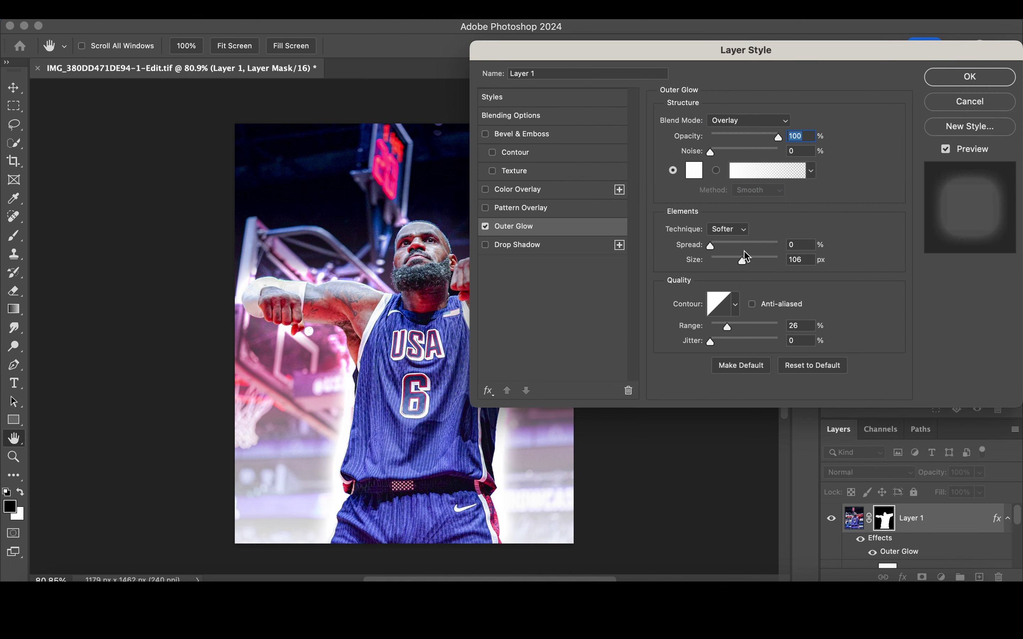
{"action": "left_click_drag", "start_coordinate": [746, 253], "coordinate": [721, 265]}
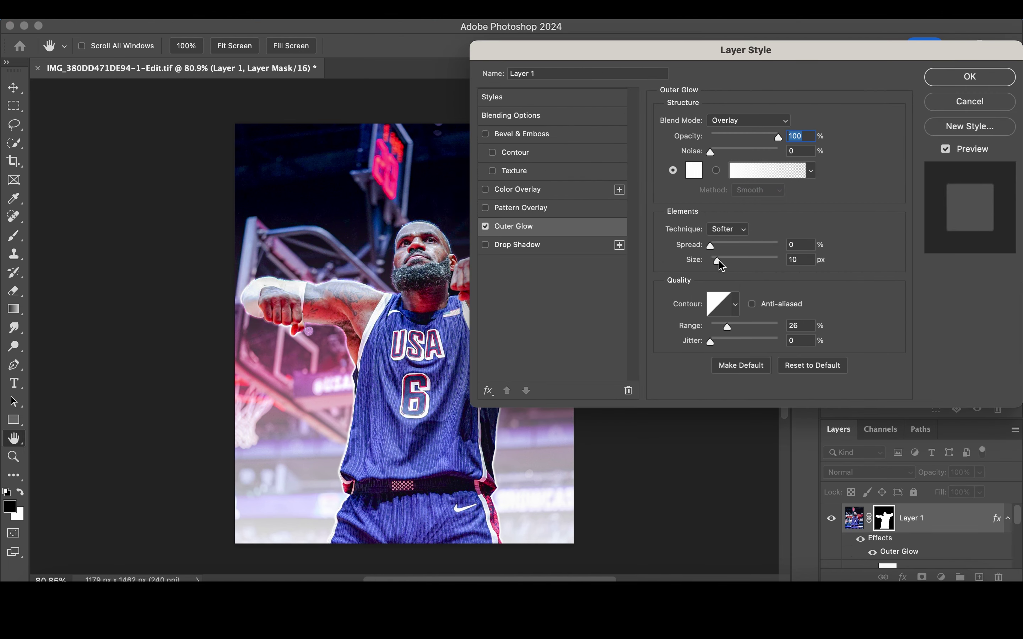
{"action": "left_click", "coordinate": [970, 76]}
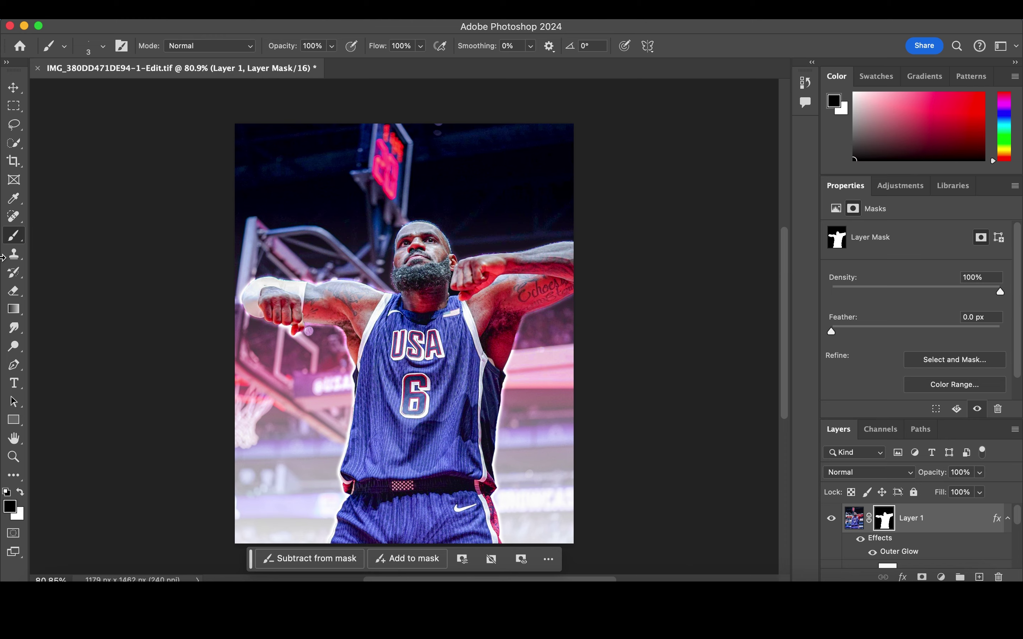
Paint Layer 1's mask along the player's neck edge with a 12 px brush
{"action": "scroll", "coordinate": [380, 344], "scroll_direction": "up", "scroll_amount": 5}
{"action": "scroll", "coordinate": [379, 346], "scroll_direction": "up", "scroll_amount": 5}
{"action": "scroll", "coordinate": [378, 351], "scroll_direction": "up", "scroll_amount": 5}
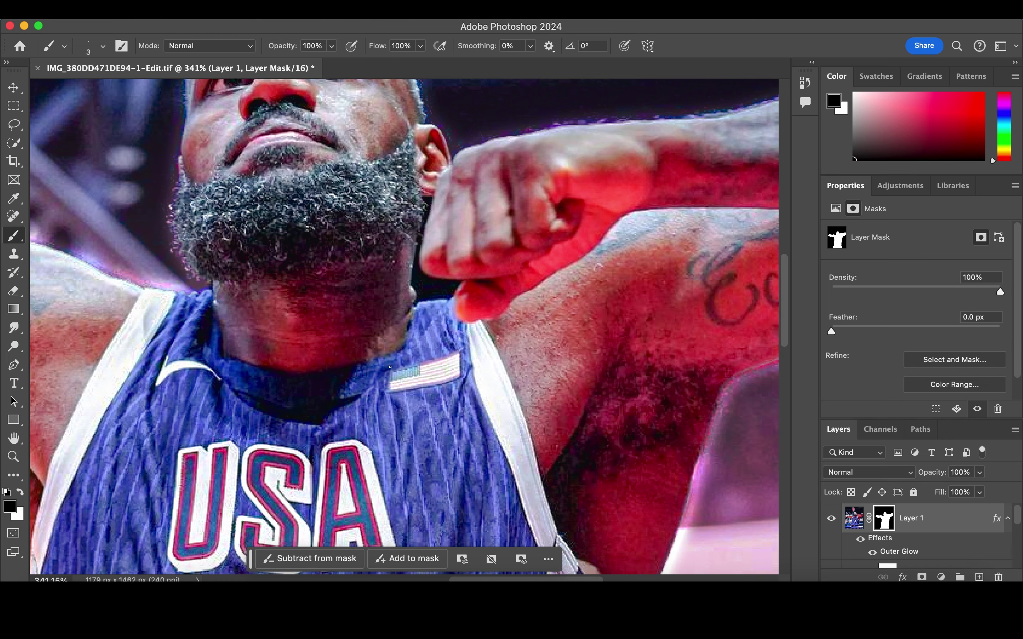
{"action": "right_click", "coordinate": [438, 226]}
{"action": "left_click_drag", "start_coordinate": [512, 262], "coordinate": [528, 261]}
{"action": "key", "text": "Return"}
{"action": "mouse_move", "coordinate": [428, 205]}
{"action": "left_mouse_down"}
{"action": "mouse_move", "coordinate": [421, 295]}
{"action": "mouse_move", "coordinate": [450, 293]}
{"action": "left_mouse_up"}
Touch up the mask edges, alternating white and black paint, then zoom back out
{"action": "key", "text": "x"}
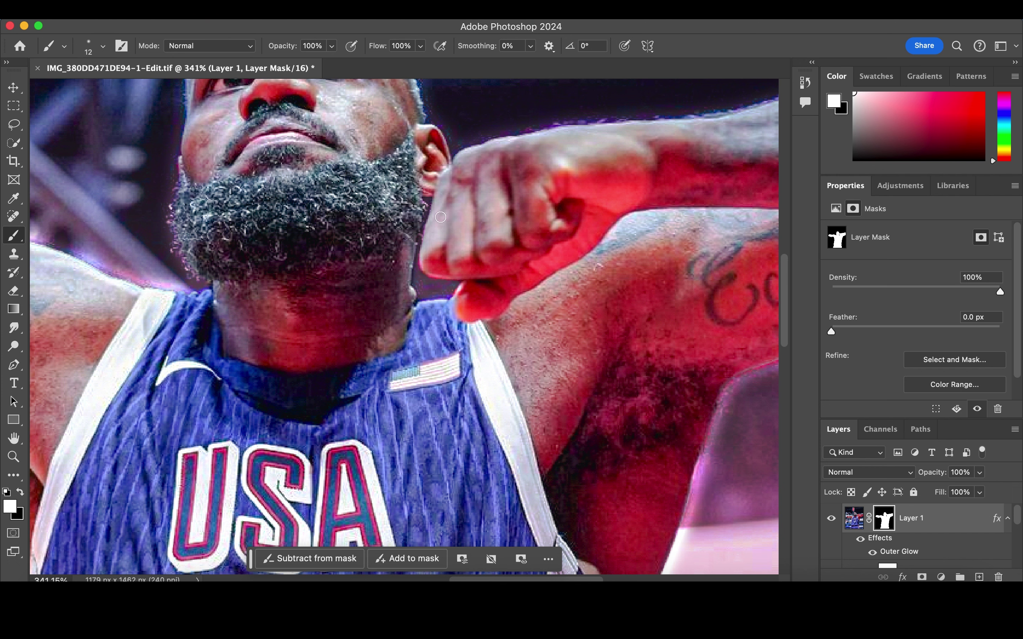
{"action": "left_click", "coordinate": [21, 494]}
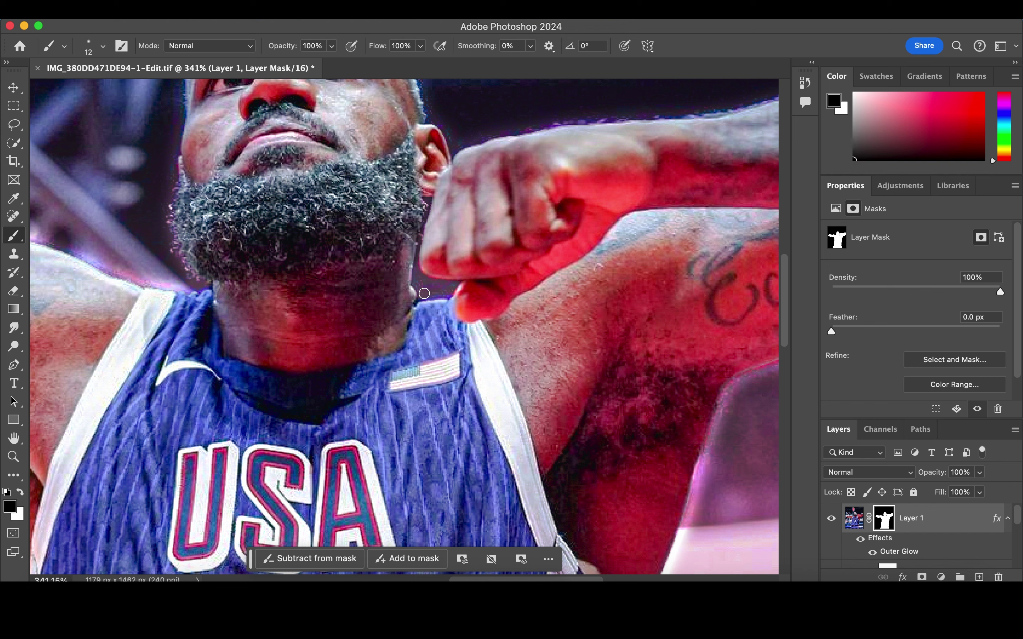
{"action": "left_click", "coordinate": [21, 493]}
{"action": "right_click", "coordinate": [405, 306]}
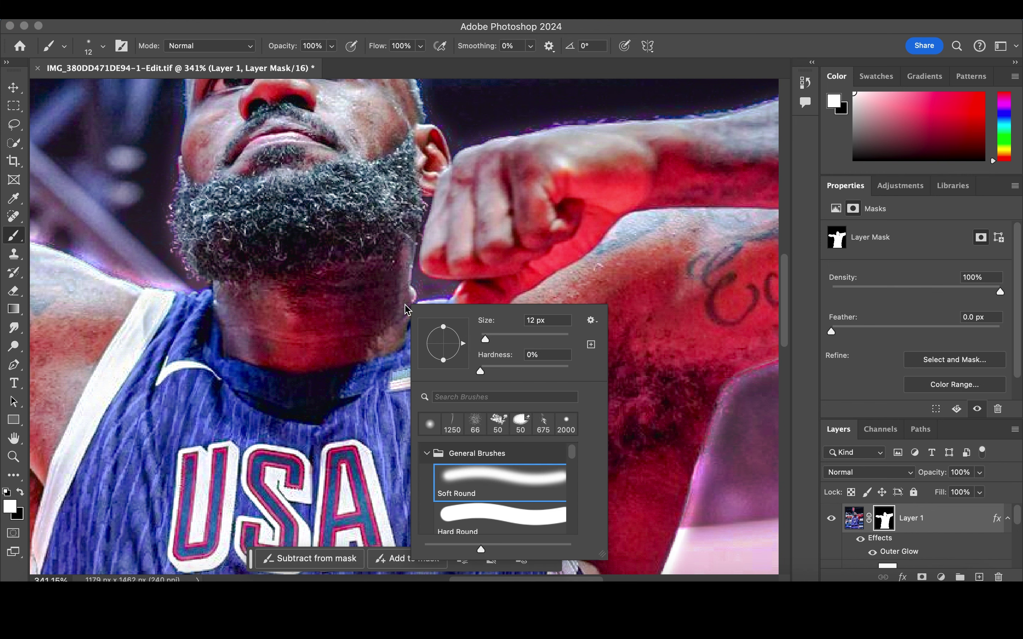
{"action": "left_click", "coordinate": [409, 302]}
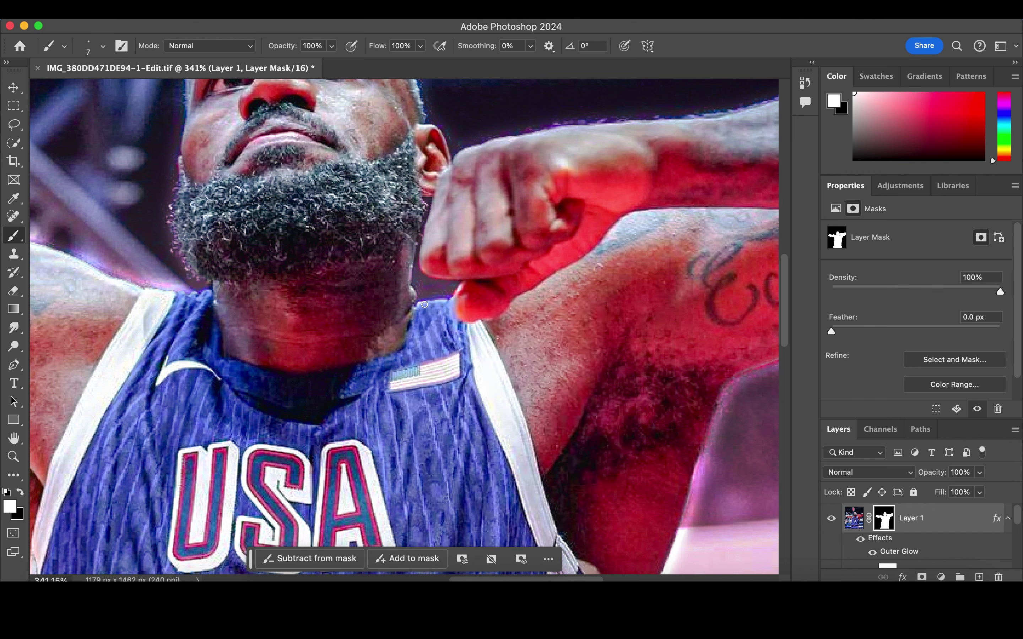
{"action": "scroll", "coordinate": [427, 316], "scroll_direction": "down", "scroll_amount": 5}
{"action": "scroll", "coordinate": [428, 316], "scroll_direction": "down", "scroll_amount": 5}
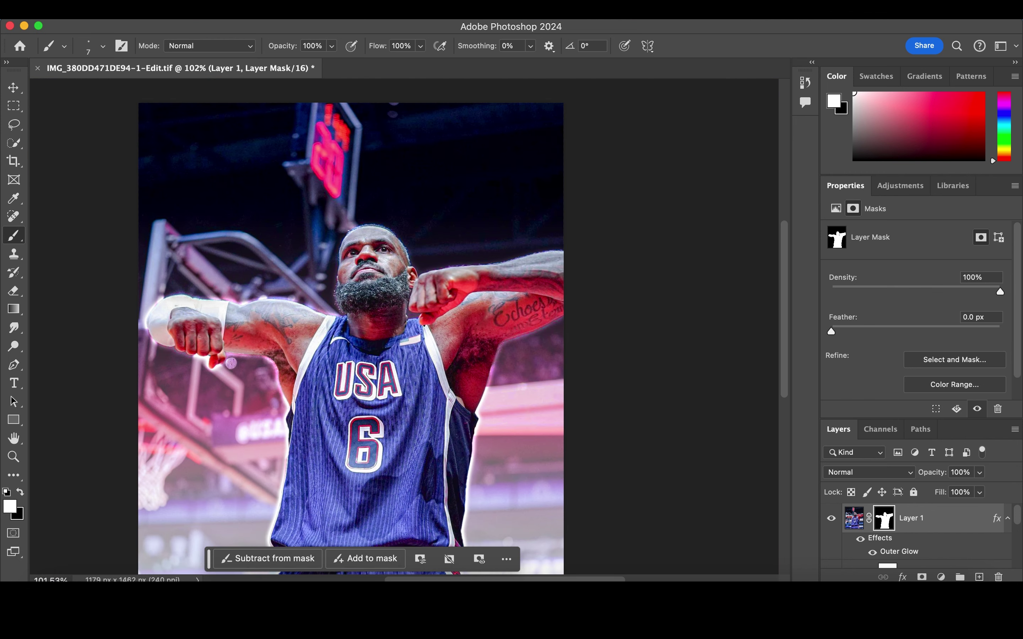
Duplicate Layer 1 and hide the copy as a backup
{"action": "scroll", "coordinate": [428, 316], "scroll_direction": "down", "scroll_amount": 2}
{"action": "left_click", "coordinate": [856, 519]}
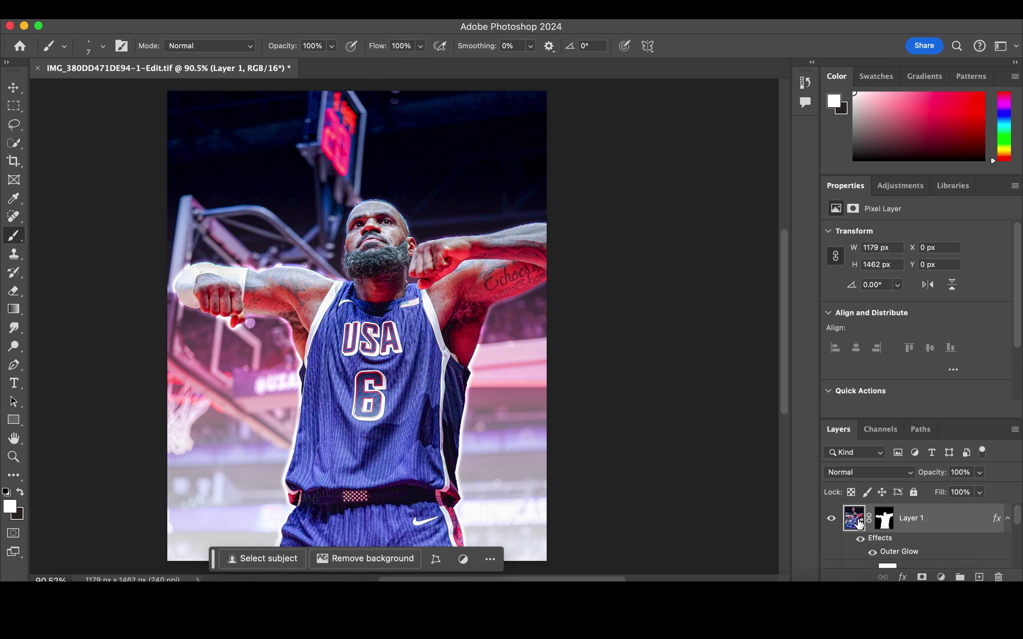
{"action": "key", "text": "super+j"}
{"action": "left_click", "coordinate": [831, 518]}
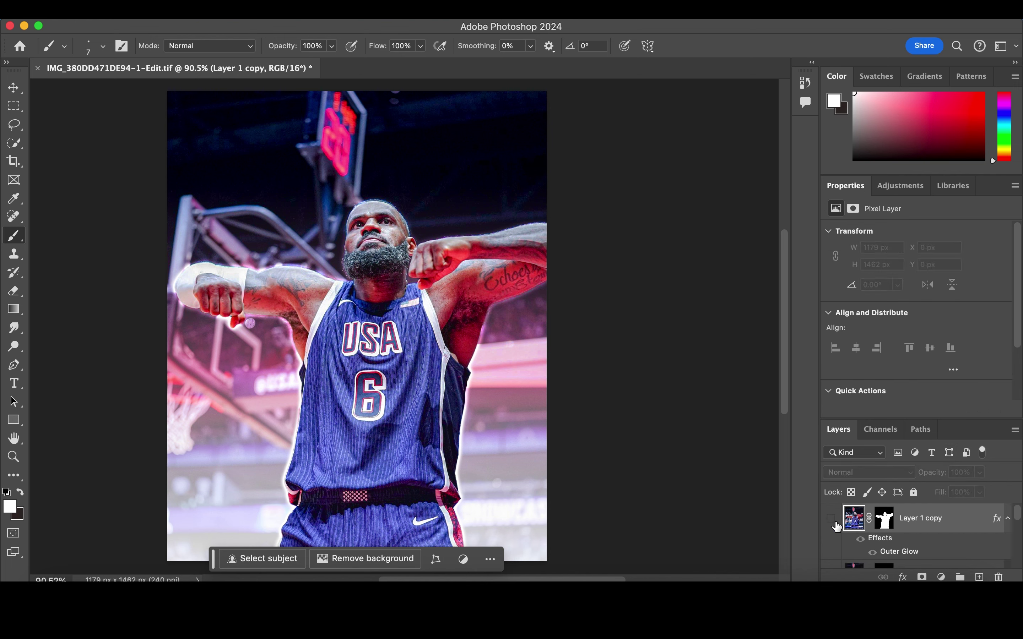
Open the Camera Raw filter on Layer 1, trying Texture before resetting it to 0
{"action": "left_click", "coordinate": [354, 9]}
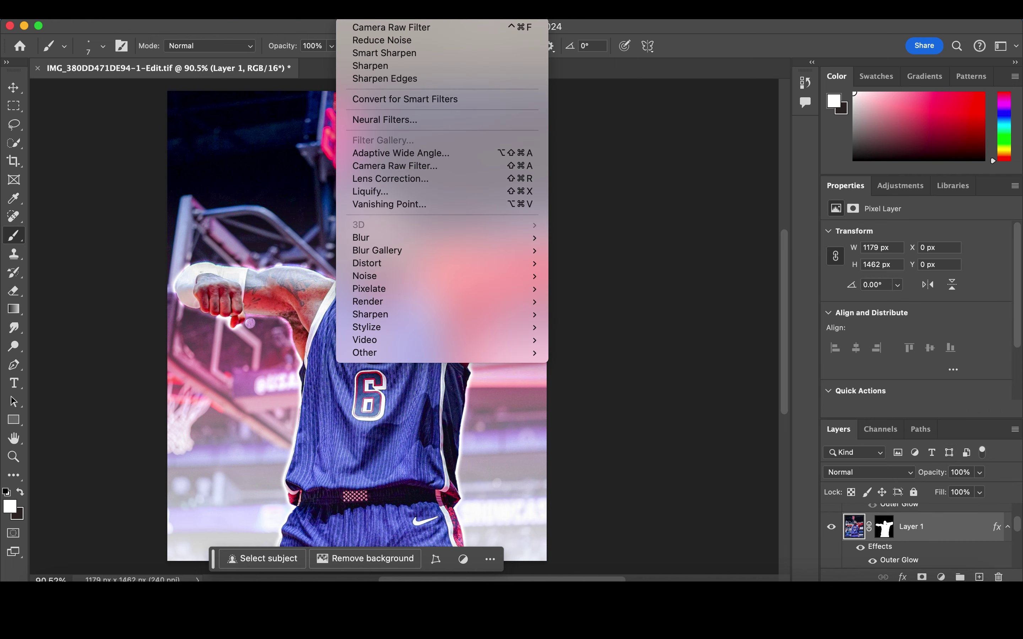
{"action": "left_click", "coordinate": [395, 166]}
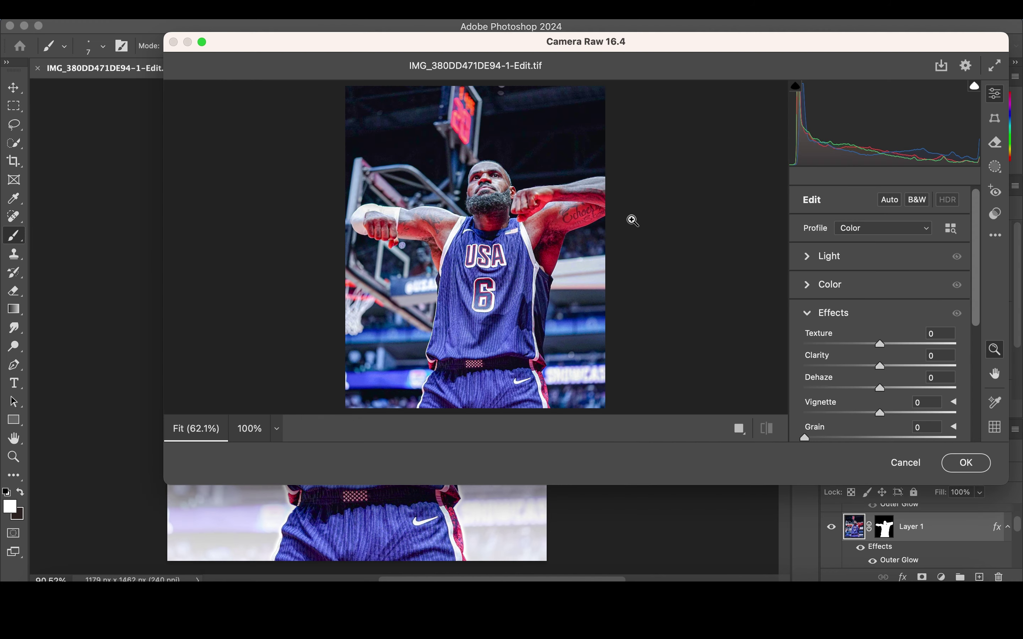
{"action": "left_click", "coordinate": [541, 211]}
{"action": "scroll", "coordinate": [863, 309], "scroll_direction": "down", "scroll_amount": 1}
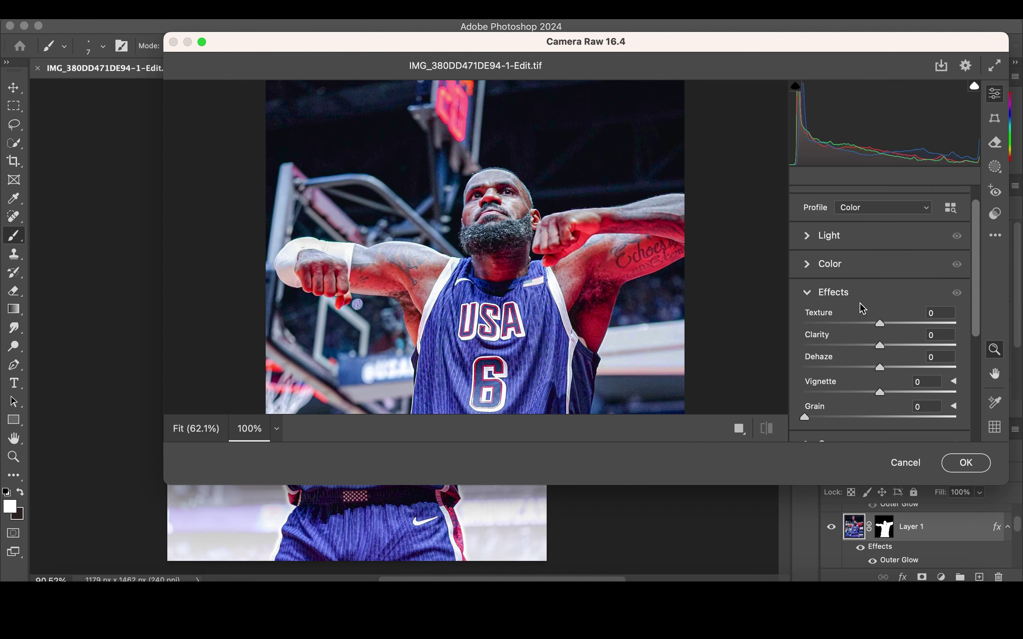
{"action": "left_click_drag", "start_coordinate": [883, 326], "coordinate": [935, 324]}
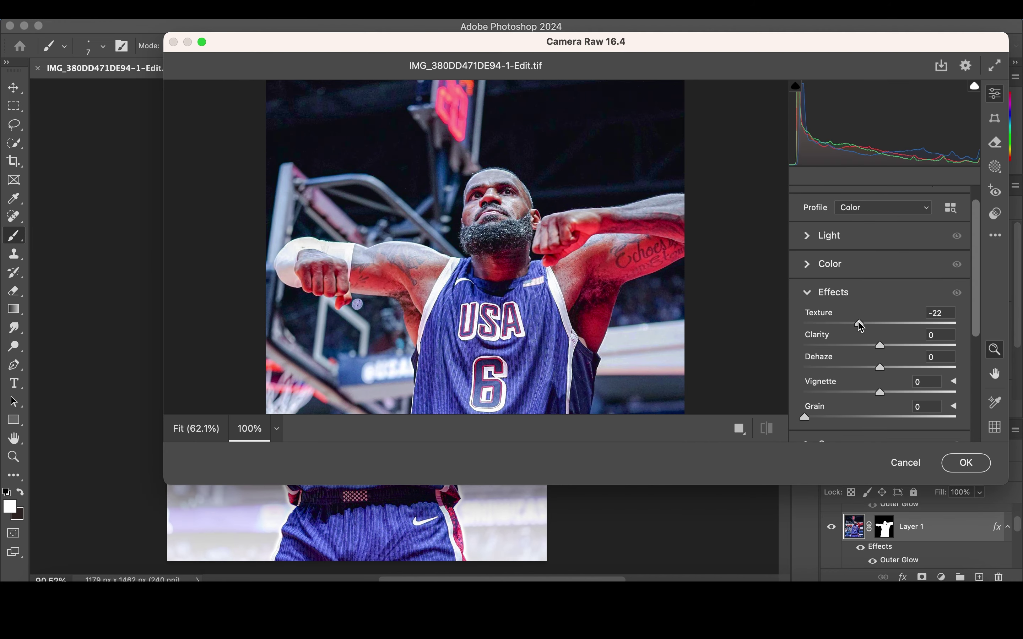
{"action": "double_click", "coordinate": [936, 324]}
{"action": "scroll", "coordinate": [847, 297], "scroll_direction": "down", "scroll_amount": 1}
{"action": "scroll", "coordinate": [848, 297], "scroll_direction": "down", "scroll_amount": 5}
Increase Detail sharpening and lift Exposure to +0.05
{"action": "left_click", "coordinate": [828, 341]}
{"action": "left_click_drag", "start_coordinate": [805, 303], "coordinate": [888, 304]}
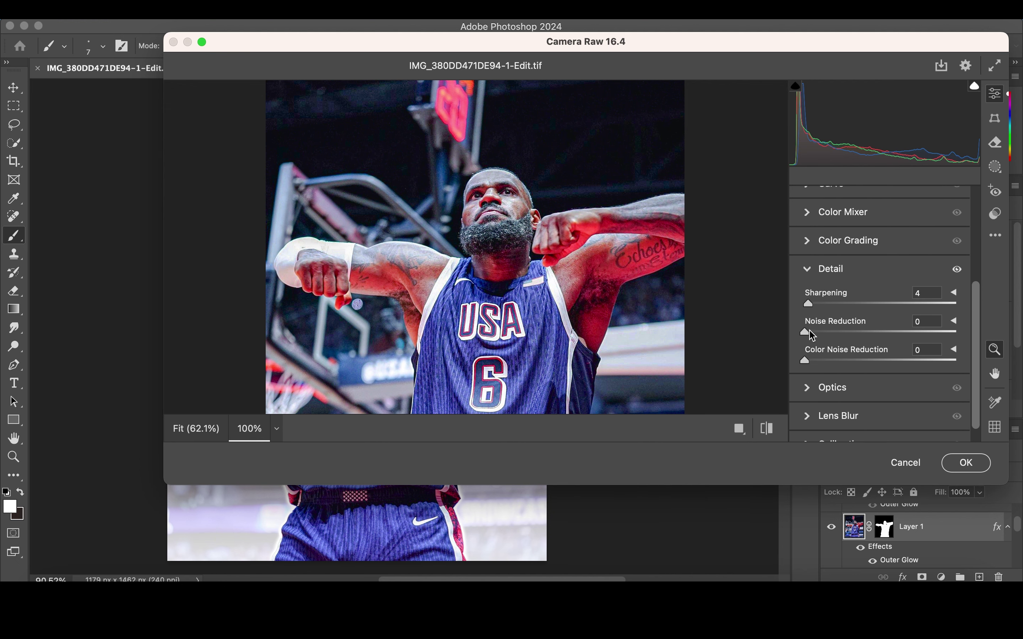
{"action": "scroll", "coordinate": [865, 330], "scroll_direction": "down", "scroll_amount": 1}
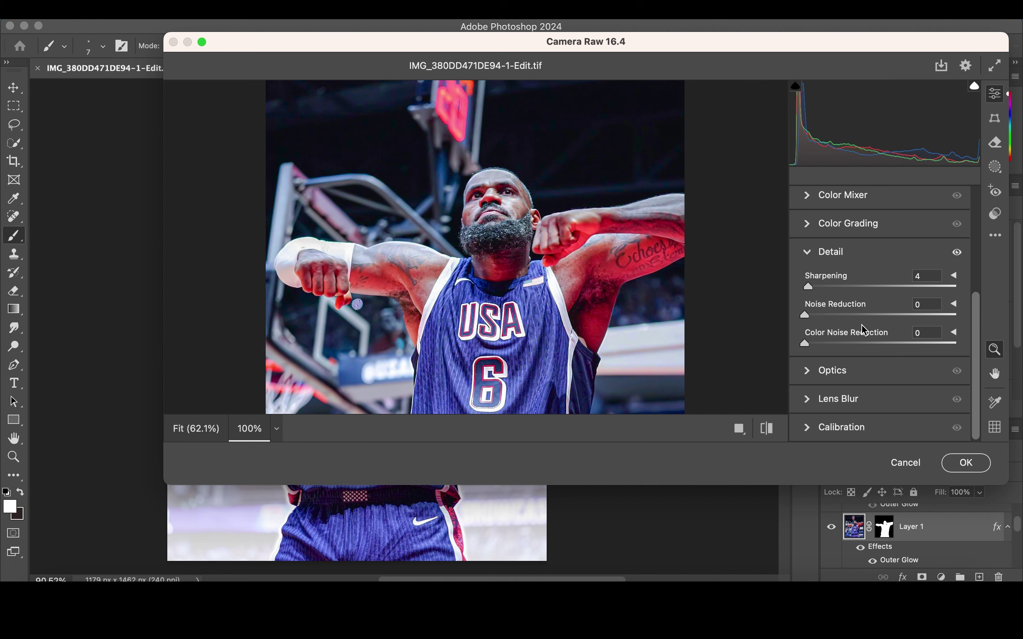
{"action": "scroll", "coordinate": [831, 357], "scroll_direction": "up", "scroll_amount": 5}
{"action": "left_click", "coordinate": [809, 255]}
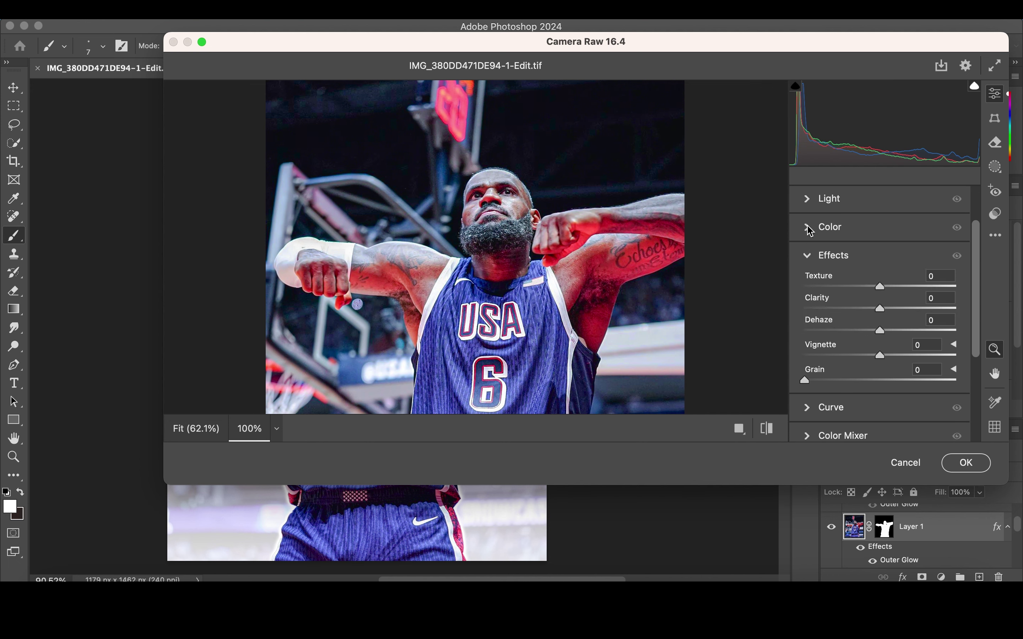
{"action": "left_click", "coordinate": [807, 199]}
{"action": "left_click_drag", "start_coordinate": [880, 273], "coordinate": [883, 295]}
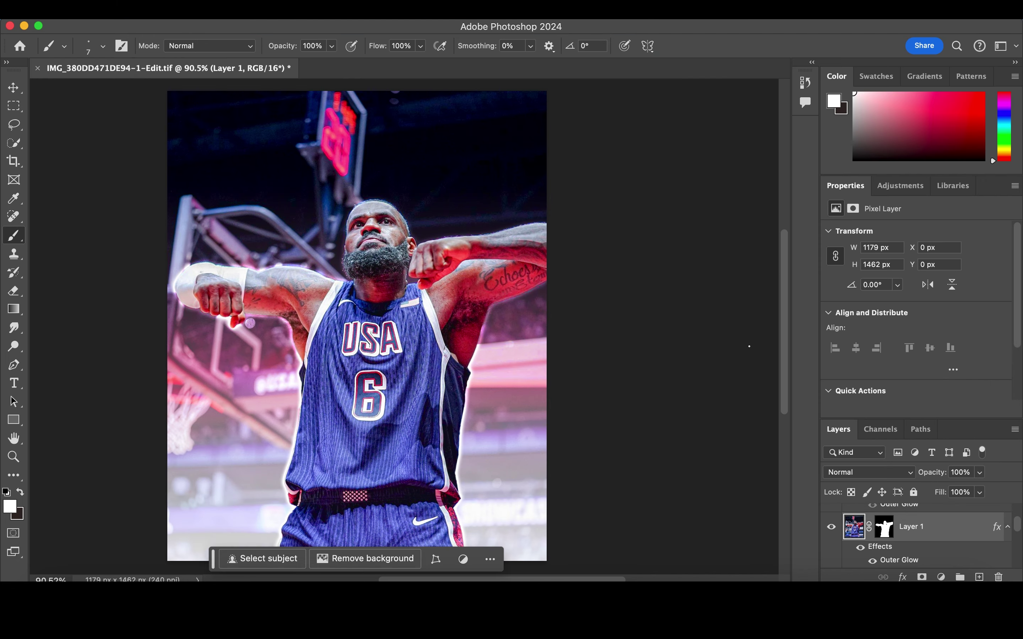
Duplicate the Background layer and give the copy a 0.8-pixel Gaussian Blur
{"action": "scroll", "coordinate": [908, 532], "scroll_direction": "down", "scroll_amount": 3}
{"action": "left_click", "coordinate": [909, 553]}
{"action": "key", "text": "ctrl+j"}
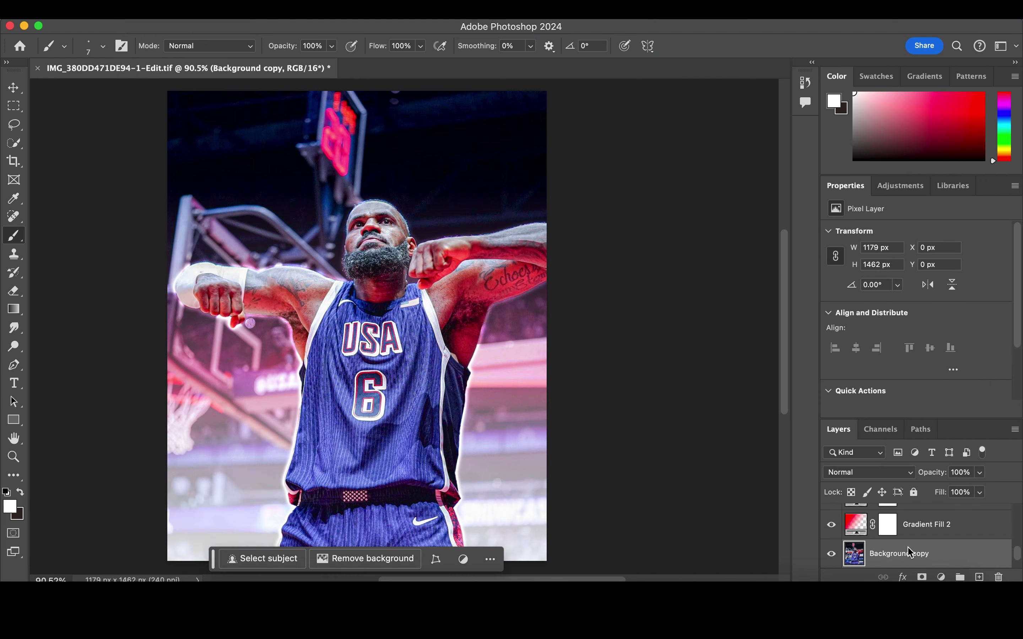
{"action": "left_click", "coordinate": [340, 9]}
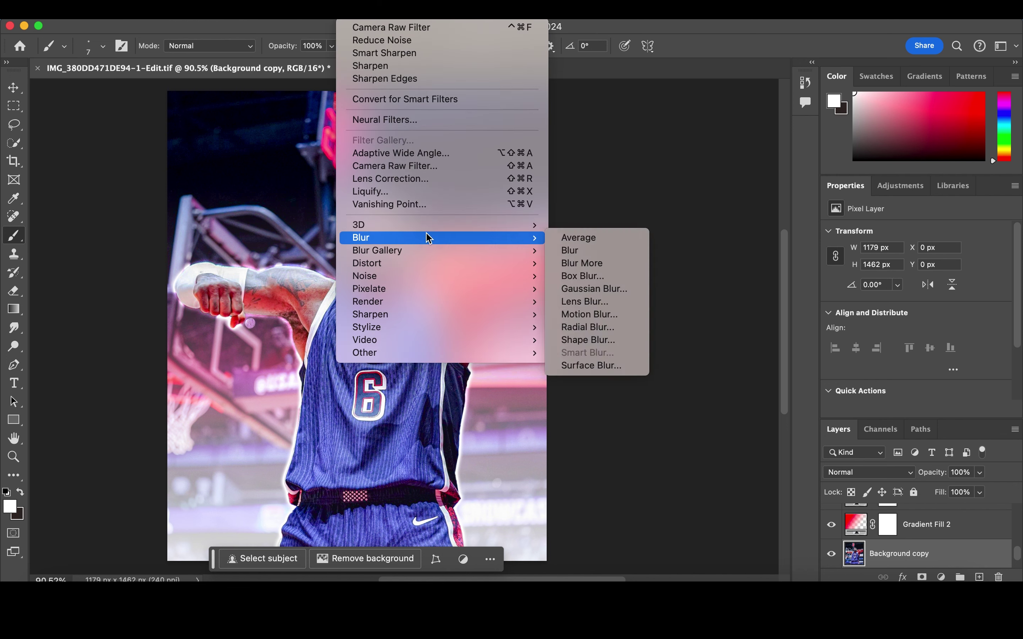
{"action": "left_click", "coordinate": [583, 299]}
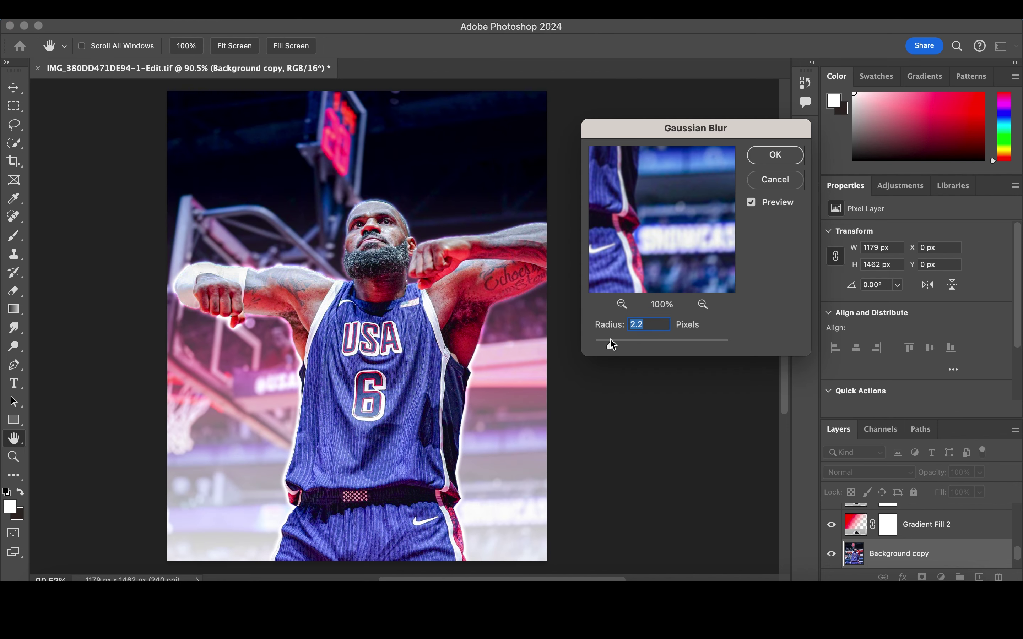
{"action": "left_click_drag", "start_coordinate": [609, 345], "coordinate": [602, 347]}
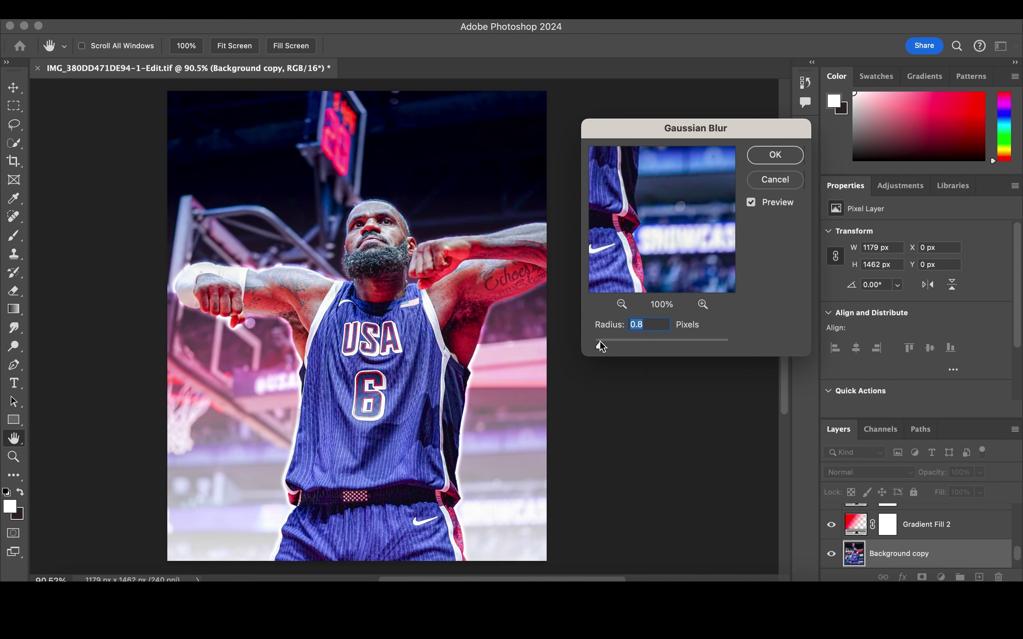
{"action": "left_click", "coordinate": [795, 153]}
Apply a Motion Blur at angle 0° and 6-pixel distance to the Background copy
{"action": "left_click", "coordinate": [340, 9]}
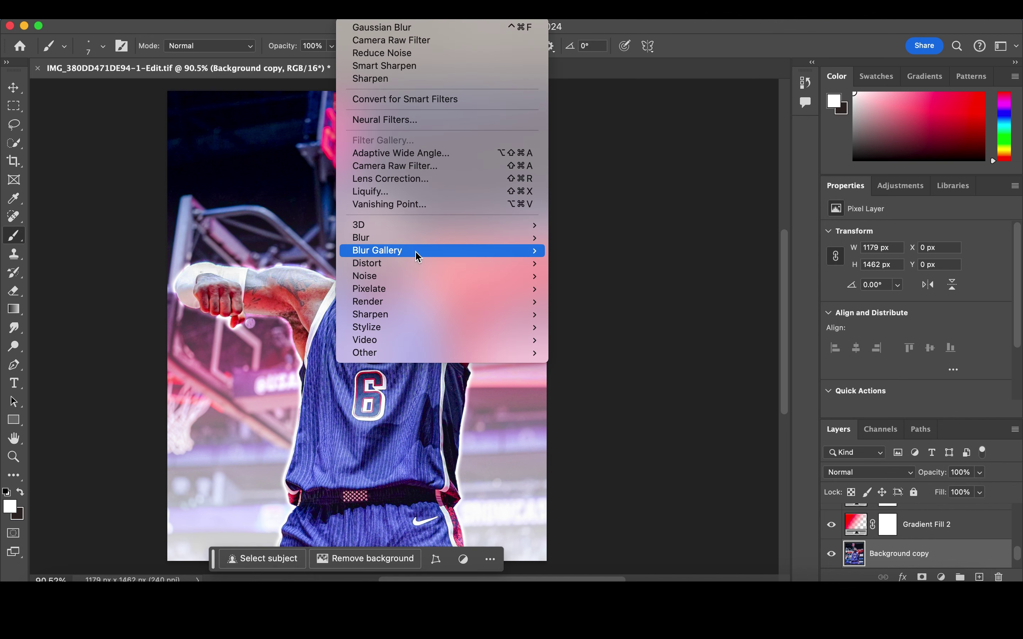
{"action": "left_click", "coordinate": [620, 321]}
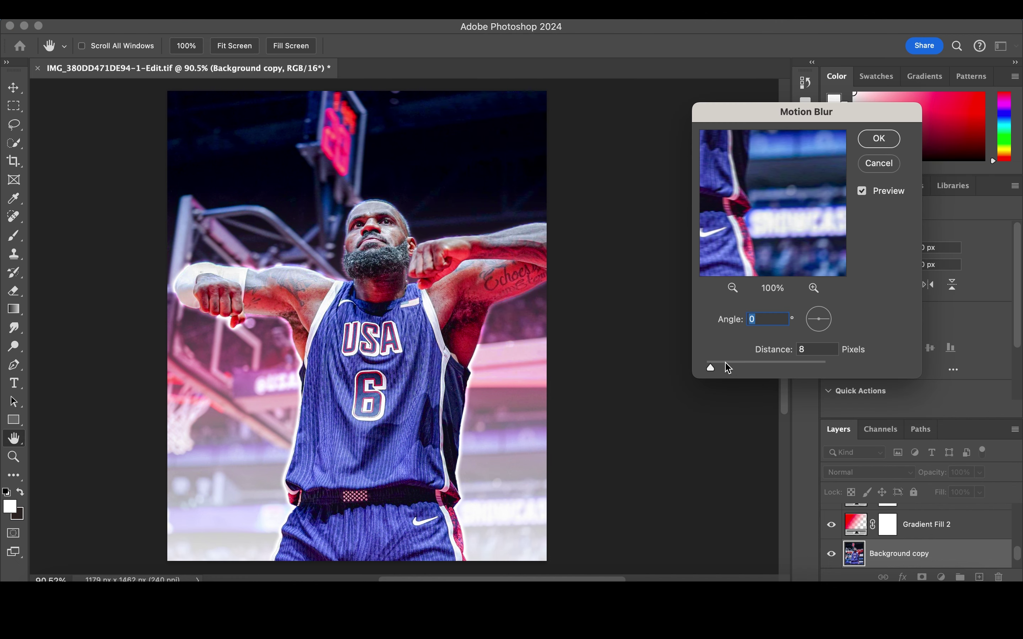
{"action": "left_click_drag", "start_coordinate": [731, 366], "coordinate": [711, 368]}
{"action": "left_click", "coordinate": [879, 138]}
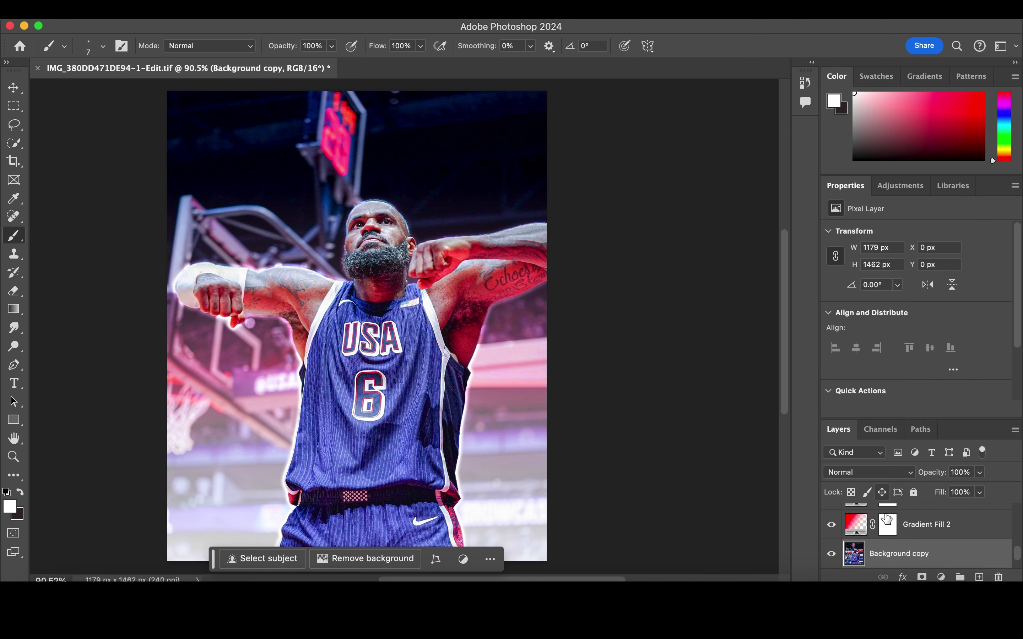
Add a Curves layer above the Background copy, lifting midtones and raising the upper curve for highlights
{"action": "scroll", "coordinate": [900, 542], "scroll_direction": "up", "scroll_amount": 5}
{"action": "scroll", "coordinate": [900, 541], "scroll_direction": "down", "scroll_amount": 5}
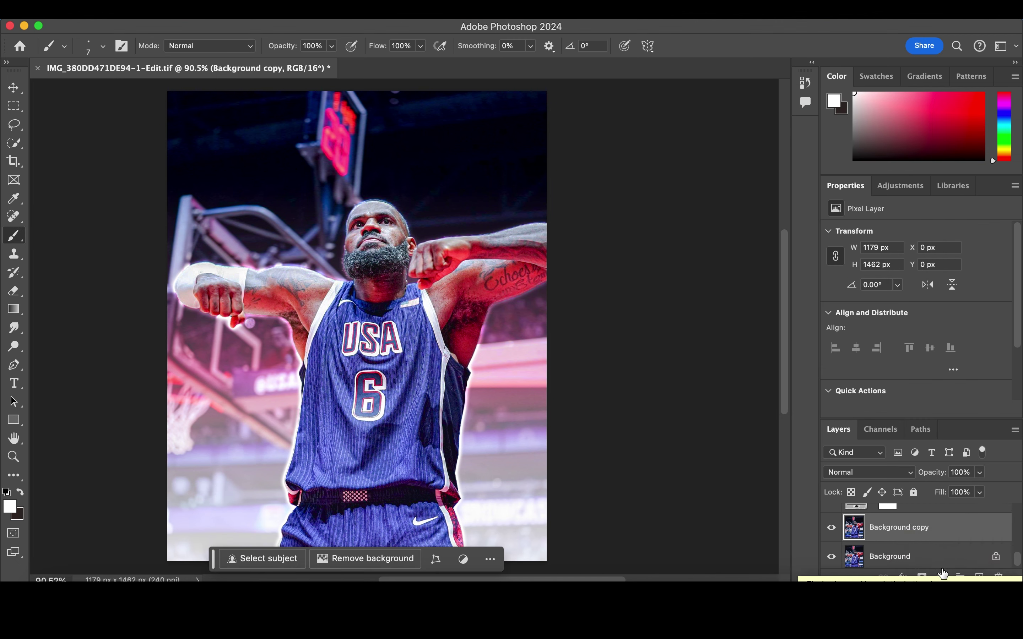
{"action": "left_click", "coordinate": [942, 578]}
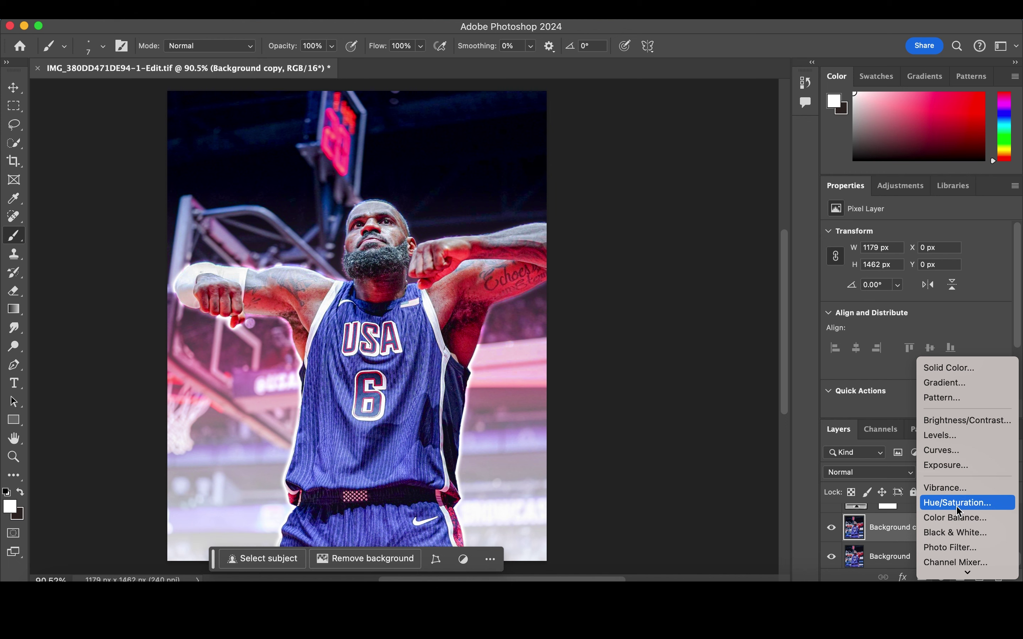
{"action": "left_click", "coordinate": [956, 449]}
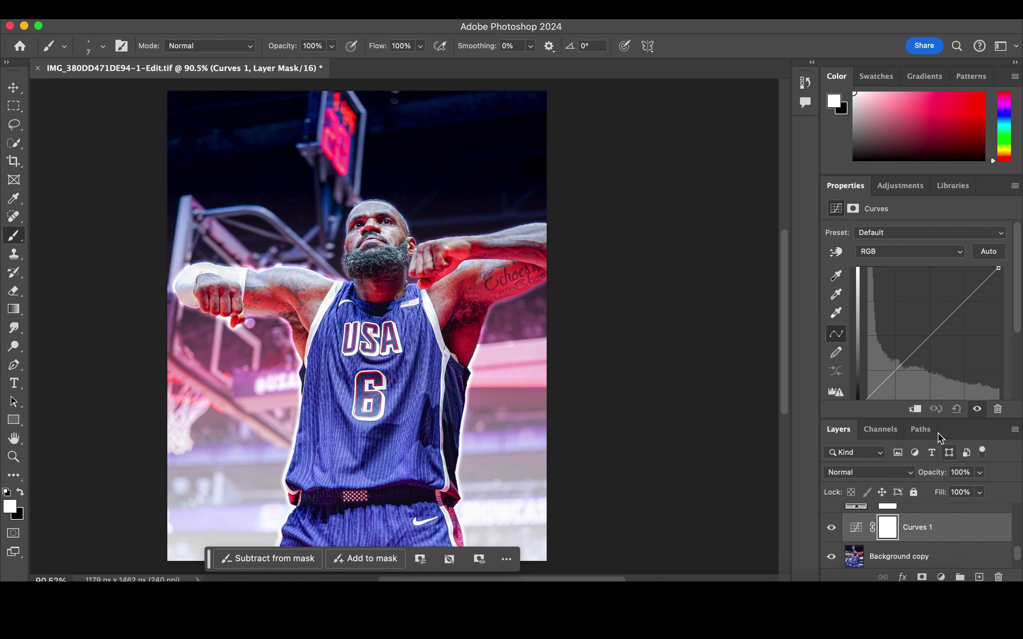
{"action": "left_click_drag", "start_coordinate": [894, 334], "coordinate": [929, 272]}
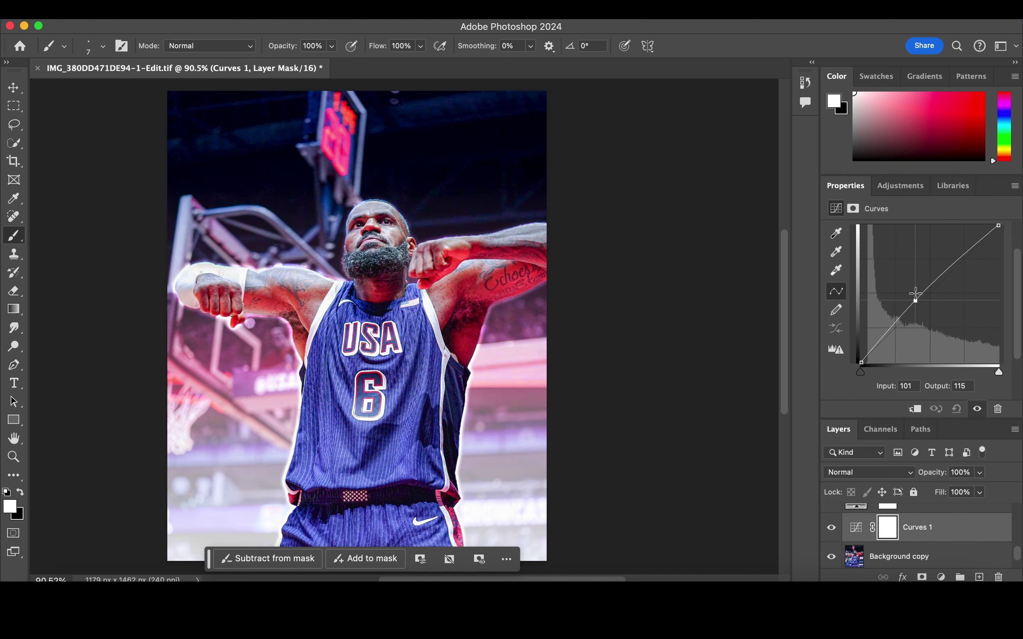
{"action": "left_click_drag", "start_coordinate": [955, 239], "coordinate": [954, 231]}
{"action": "scroll", "coordinate": [709, 260], "scroll_direction": "down", "scroll_amount": 2}
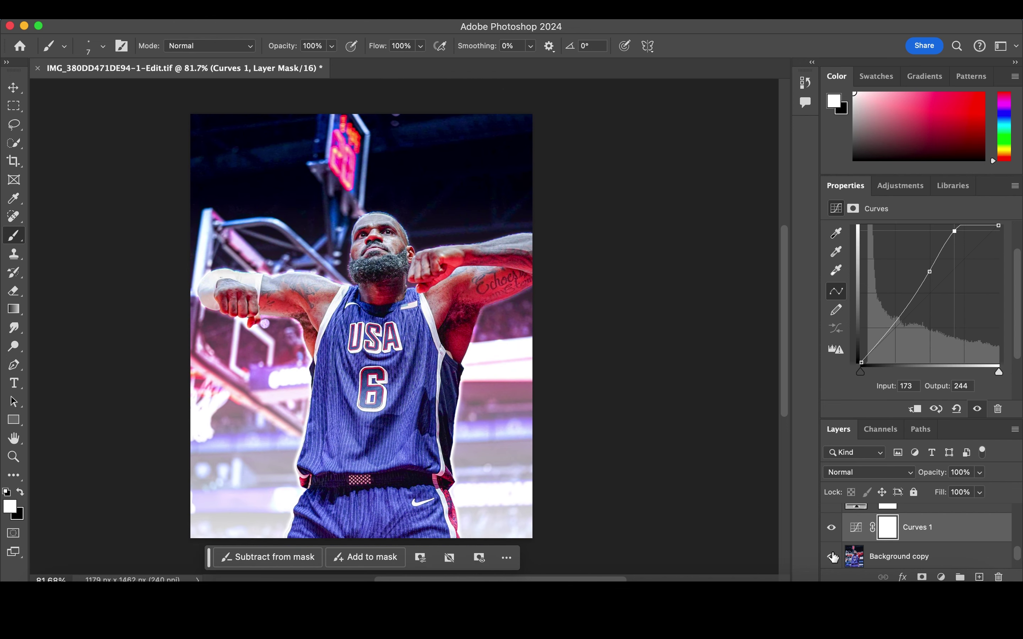